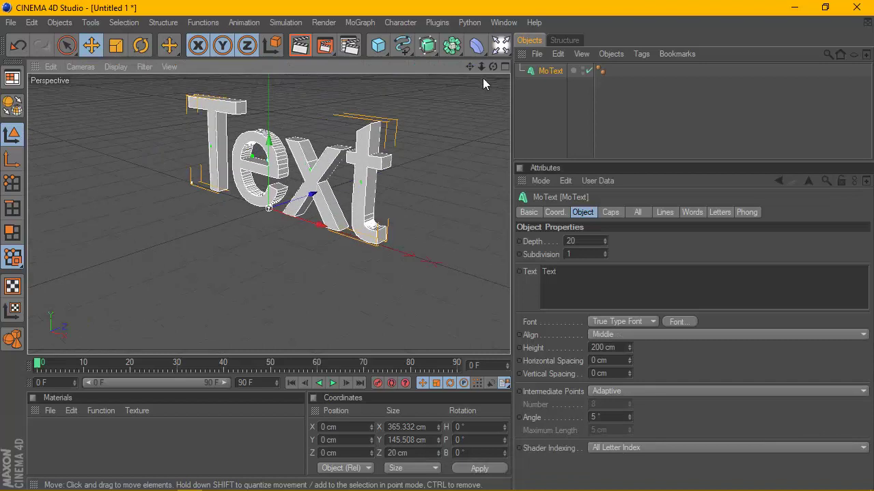
- Keep the text's alignment on Middle and change its font to StangardDEMO
{"action": "left_click_drag", "start_coordinate": [469, 66], "coordinate": [462, 95]}
{"action": "scroll", "coordinate": [357, 167], "scroll_direction": "up", "scroll_amount": 1}
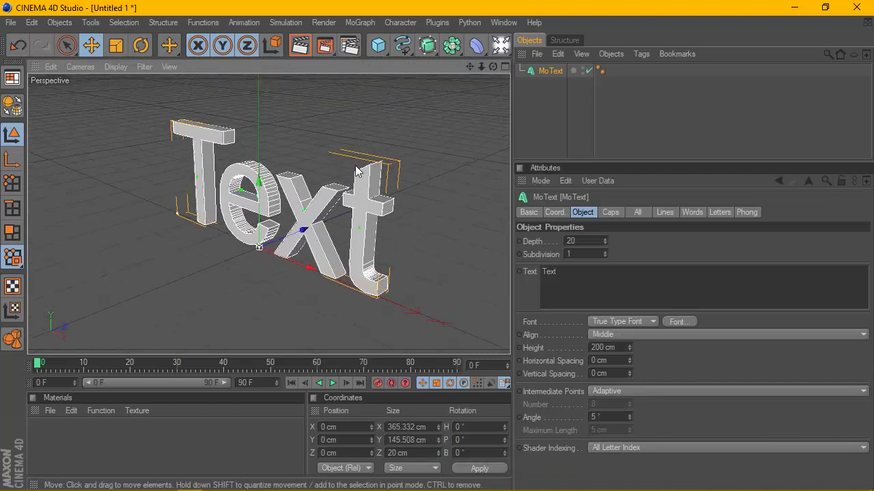
{"action": "left_click", "coordinate": [653, 335]}
{"action": "left_click", "coordinate": [632, 361]}
{"action": "left_click", "coordinate": [637, 335]}
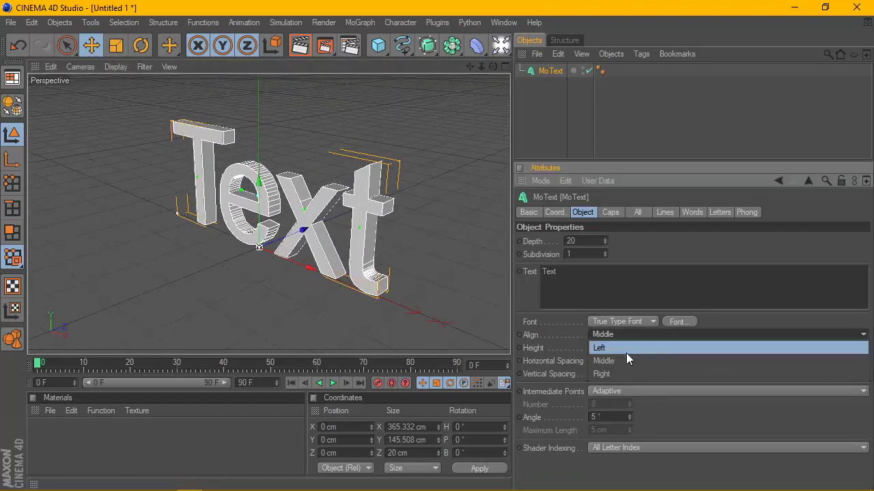
{"action": "left_click", "coordinate": [627, 359]}
{"action": "left_click", "coordinate": [676, 321]}
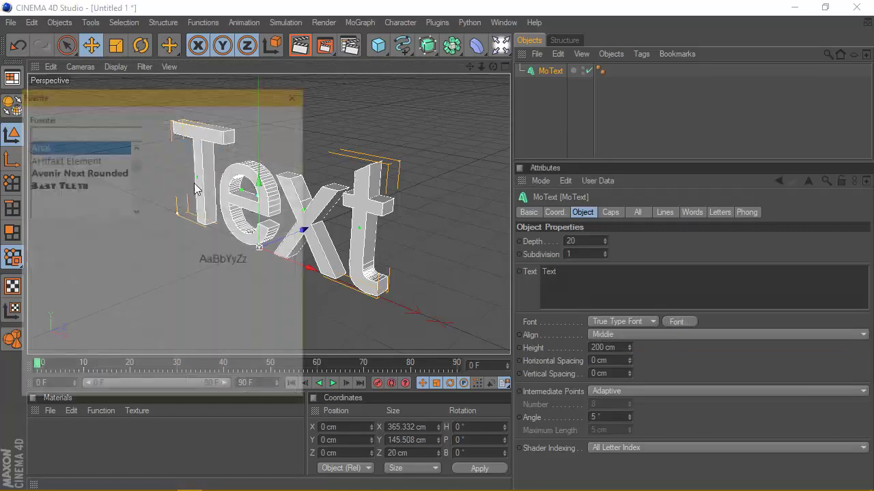
{"action": "type", "text": "st"}
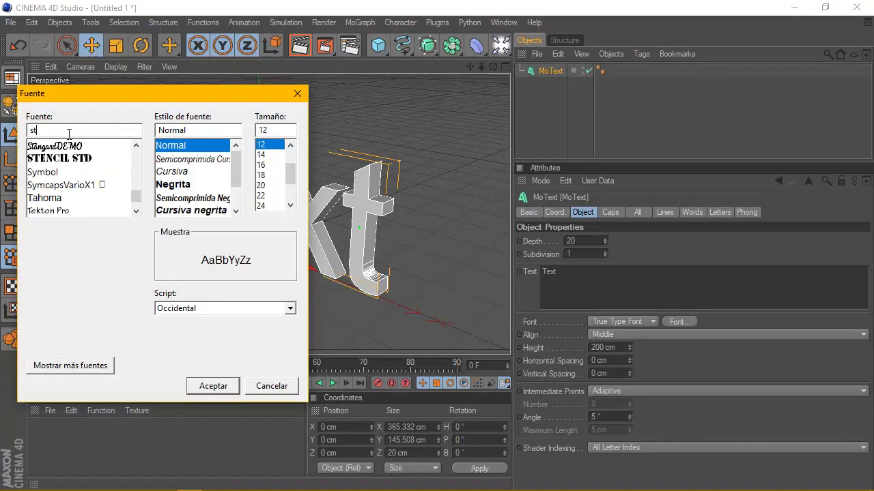
{"action": "left_click", "coordinate": [54, 146]}
{"action": "left_click", "coordinate": [220, 386]}
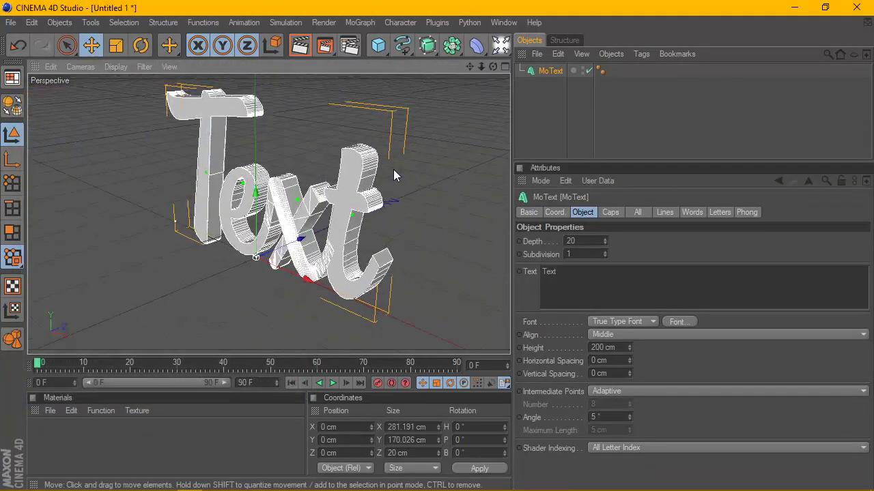
- Render a close-up preview of the script lettering in the perspective view
{"action": "left_click_drag", "start_coordinate": [492, 66], "coordinate": [496, 71]}
{"action": "scroll", "coordinate": [298, 227], "scroll_direction": "up", "scroll_amount": 5}
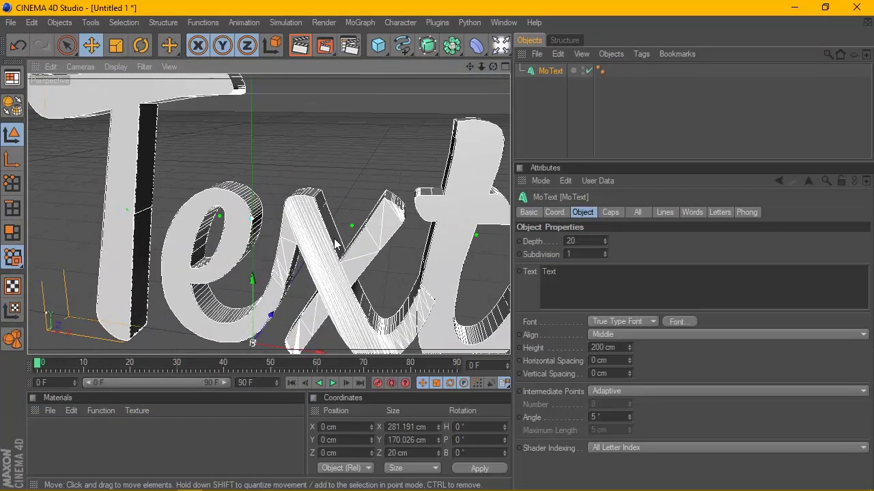
{"action": "left_click", "coordinate": [299, 46]}
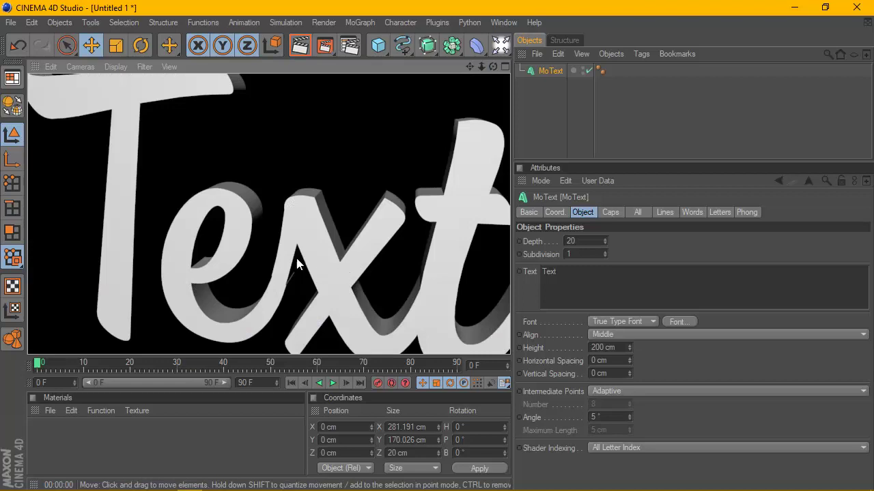
- Set the MoText object's depth to 60
{"action": "scroll", "coordinate": [297, 259], "scroll_direction": "down", "scroll_amount": 5}
{"action": "left_click_drag", "start_coordinate": [470, 67], "coordinate": [459, 78]}
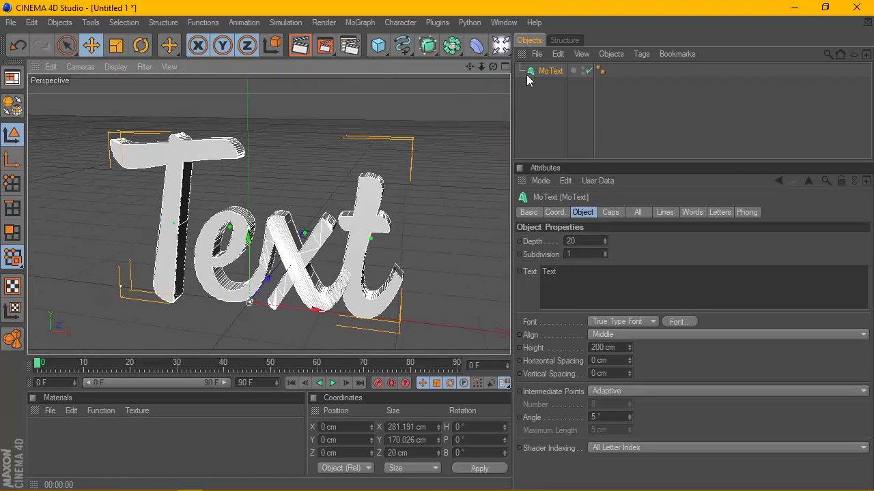
{"action": "left_click", "coordinate": [570, 241]}
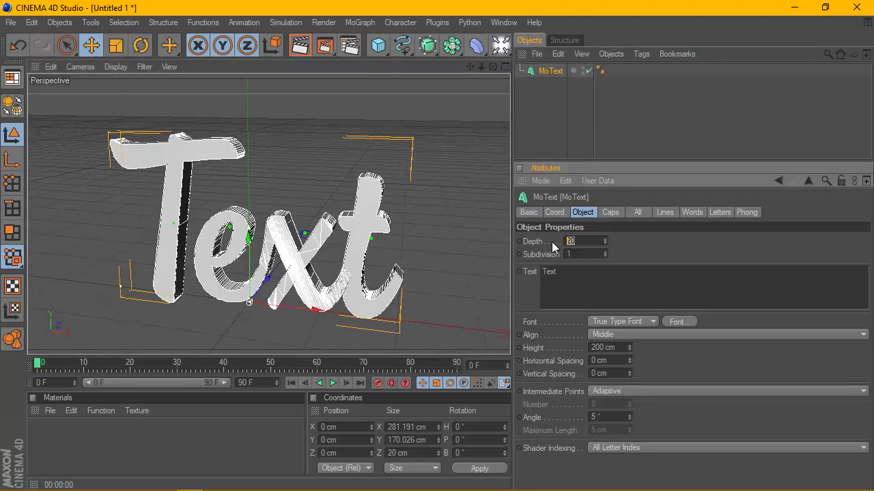
{"action": "left_click", "coordinate": [559, 73]}
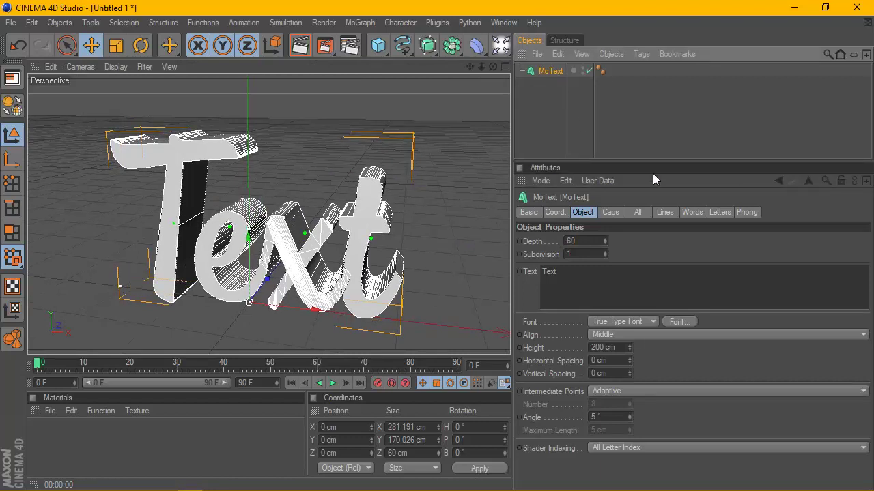
- Set the text's start cap to Fillet Cap with 3 steps and a 3 cm radius, and render a preview
{"action": "left_click", "coordinate": [613, 212]}
{"action": "left_click", "coordinate": [613, 243]}
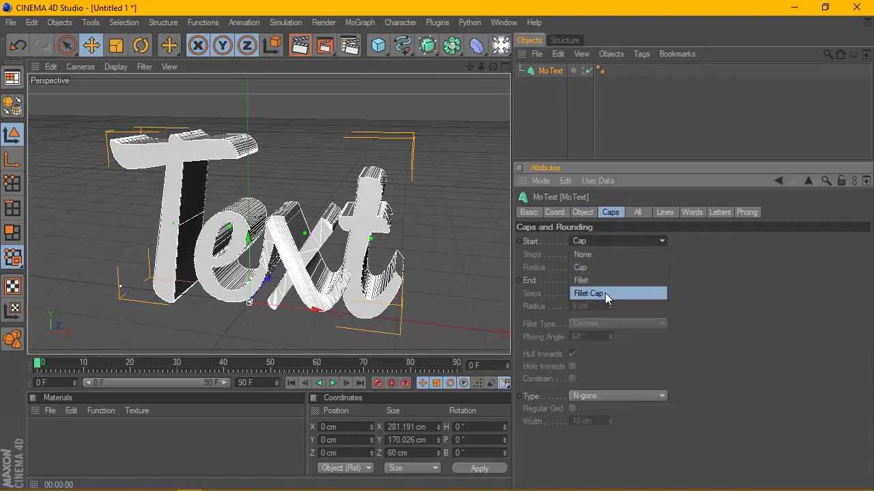
{"action": "left_click", "coordinate": [605, 293]}
{"action": "double_click", "coordinate": [603, 270]}
{"action": "type", "text": "3"}
{"action": "key", "text": "Return"}
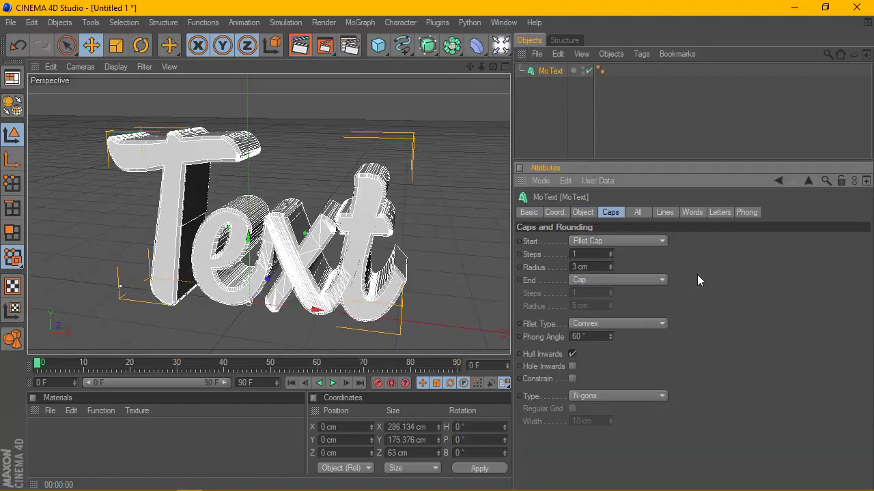
{"action": "type", "text": "3"}
{"action": "key", "text": "Return"}
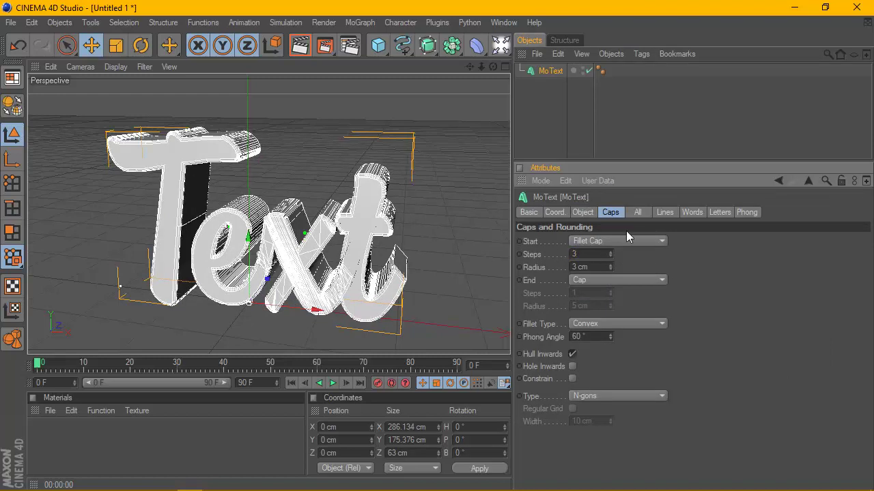
{"action": "left_click", "coordinate": [299, 48]}
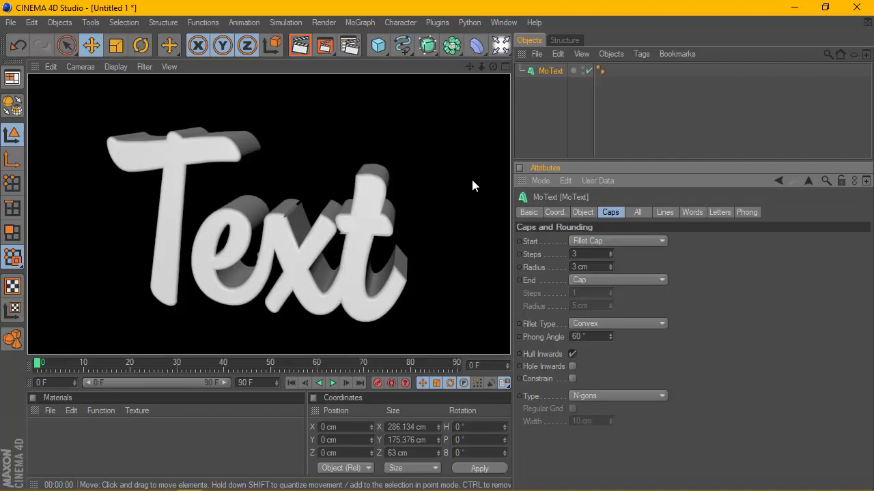
- Set the text's end cap to Fillet Cap with 3 steps and a 3 cm radius
{"action": "left_click", "coordinate": [628, 277]}
{"action": "left_click", "coordinate": [618, 332]}
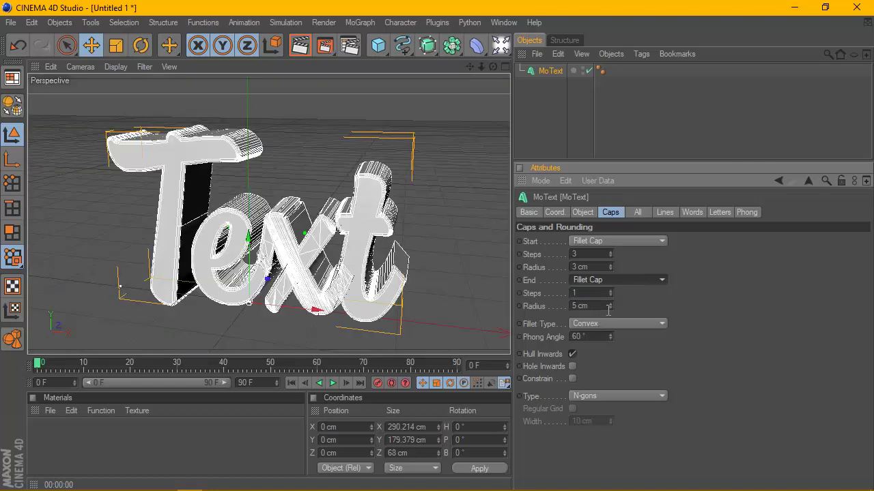
{"action": "left_click_drag", "start_coordinate": [599, 307], "coordinate": [533, 307]}
{"action": "type", "text": "3"}
{"action": "type", "text": "3"}
{"action": "key", "text": "Return"}
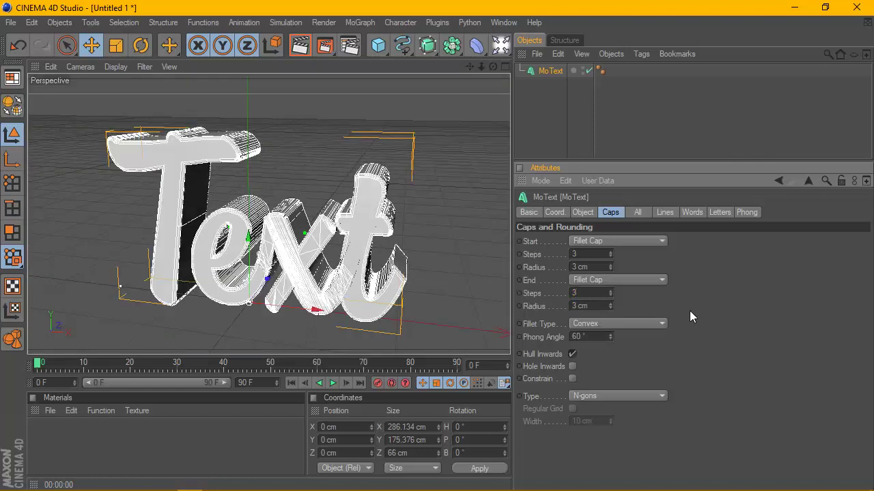
- Set the cap type to Quadrangles with a regular grid 2 cm wide
{"action": "left_click", "coordinate": [611, 396]}
{"action": "left_click", "coordinate": [613, 420]}
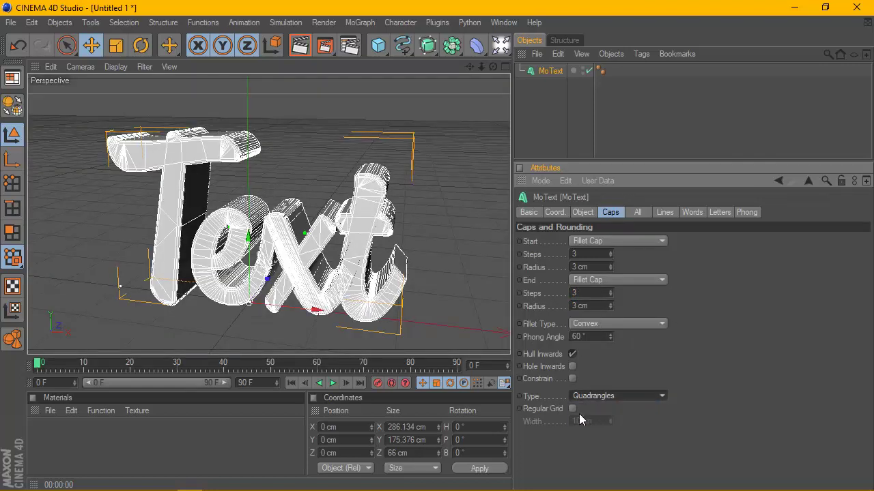
{"action": "left_click", "coordinate": [573, 409]}
{"action": "left_click_drag", "start_coordinate": [593, 421], "coordinate": [566, 421]}
{"action": "type", "text": "2"}
{"action": "key", "text": "Return"}
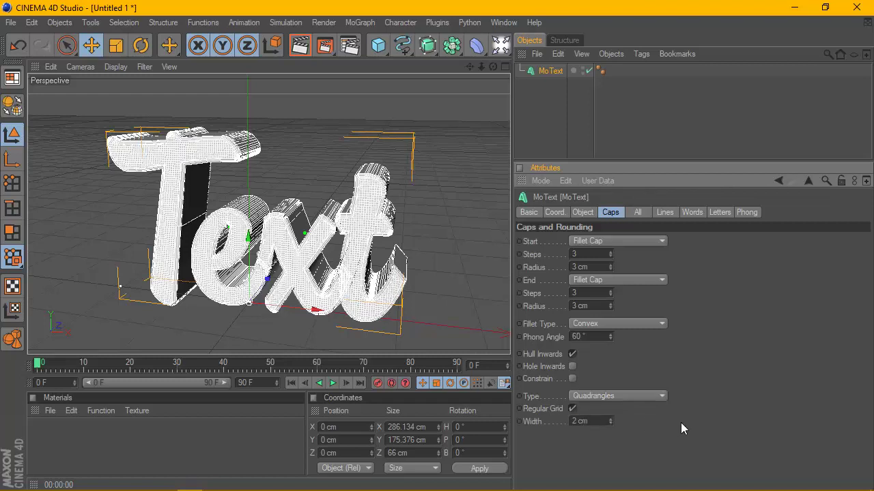
- Set the text's intermediate points to Subdivided
{"action": "left_click", "coordinate": [582, 212]}
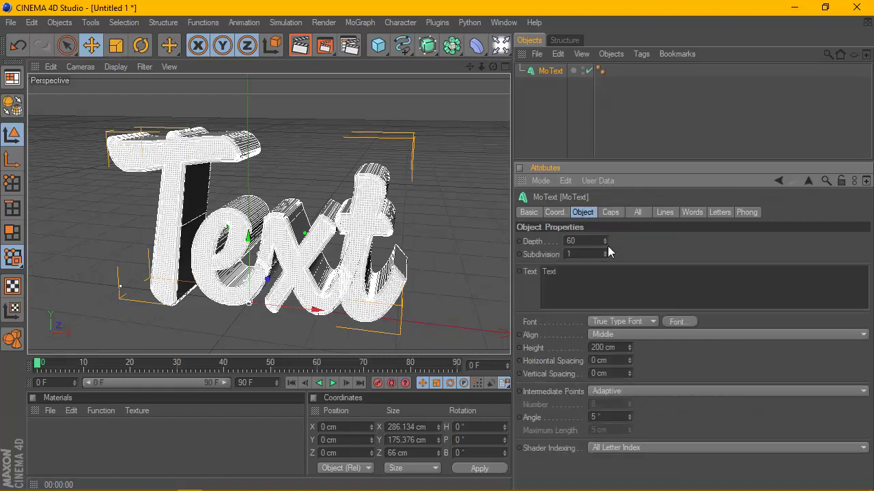
{"action": "left_click", "coordinate": [641, 394]}
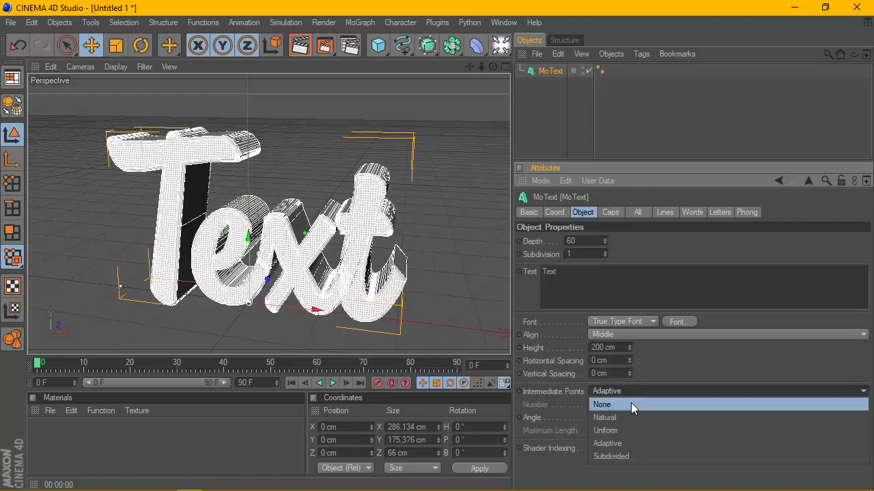
{"action": "left_click", "coordinate": [629, 456]}
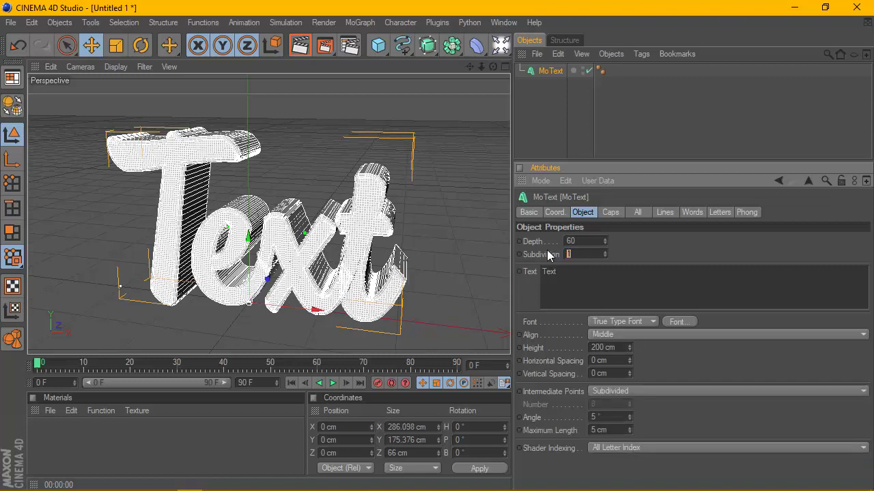
- Try a depth subdivision of 100 on the text and render a preview
{"action": "type", "text": "00"}
{"action": "key", "text": "Return"}
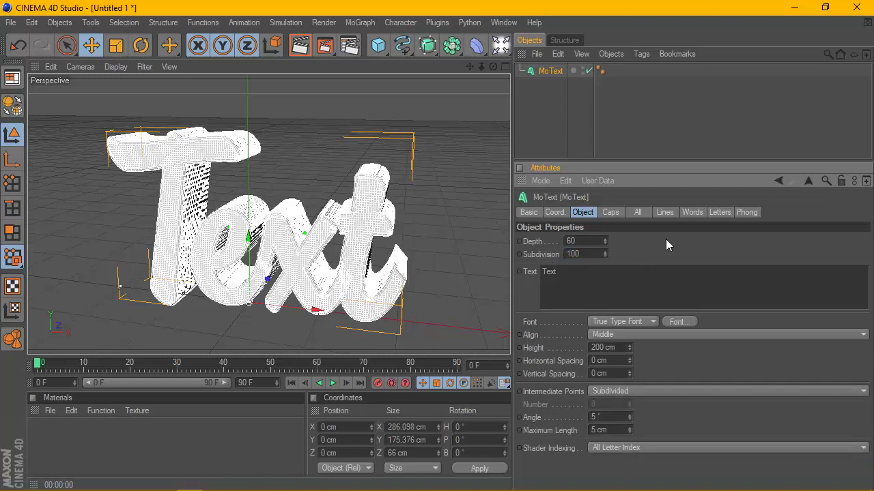
{"action": "left_click", "coordinate": [299, 45]}
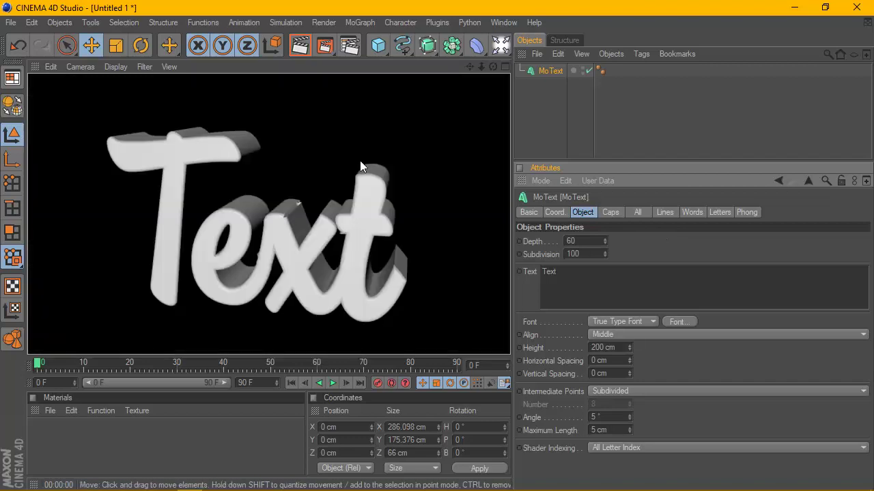
- Set the text's subdivision to 50 and render a preview
{"action": "key", "text": "BackSpace"}
{"action": "key", "text": "BackSpace"}
{"action": "key", "text": "BackSpace"}
{"action": "type", "text": "50"}
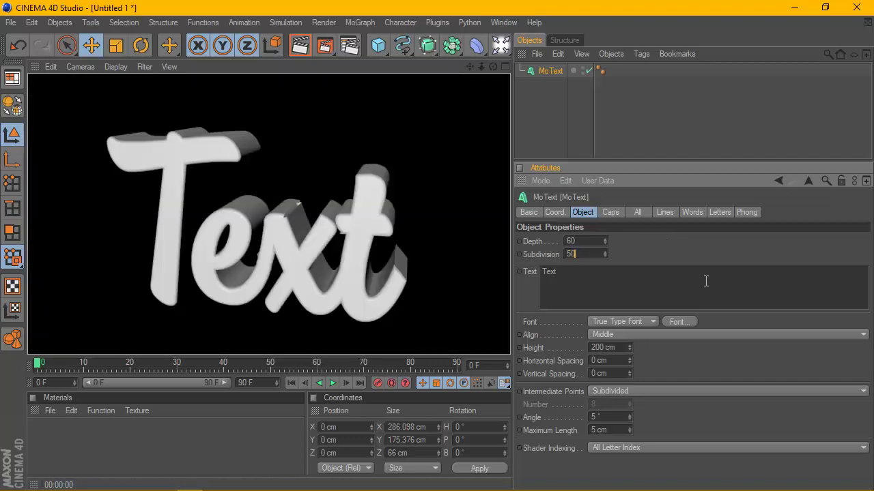
{"action": "key", "text": "Return"}
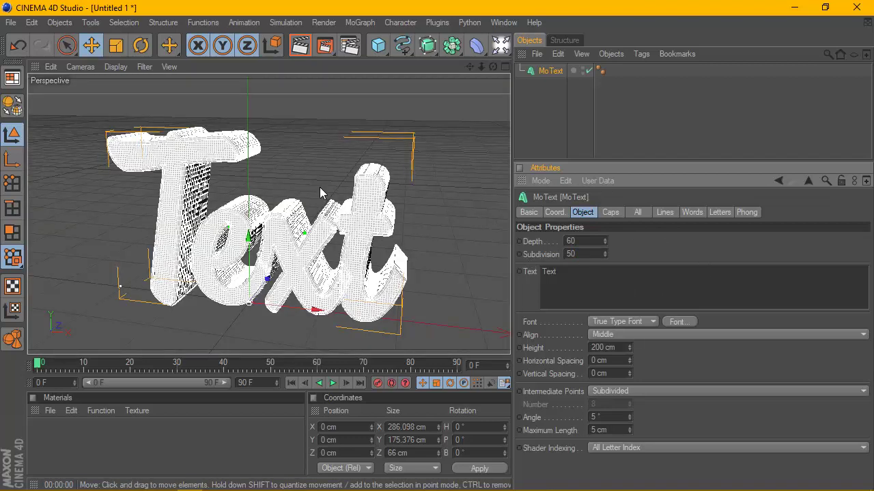
{"action": "left_click", "coordinate": [300, 45]}
{"action": "scroll", "coordinate": [337, 171], "scroll_direction": "down", "scroll_amount": 2}
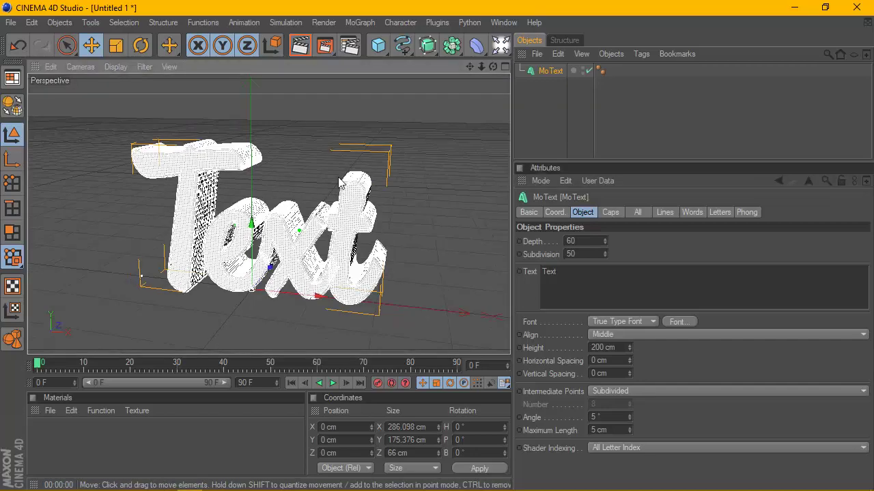
- Duplicate the MoText object and rename the two text objects 1 and 2
{"action": "scroll", "coordinate": [330, 166], "scroll_direction": "up", "scroll_amount": 2}
{"action": "left_click_drag", "start_coordinate": [493, 67], "coordinate": [440, 66]}
{"action": "left_click_drag", "start_coordinate": [551, 71], "coordinate": [561, 87], "text": "ctrl"}
{"action": "double_click", "coordinate": [548, 71]}
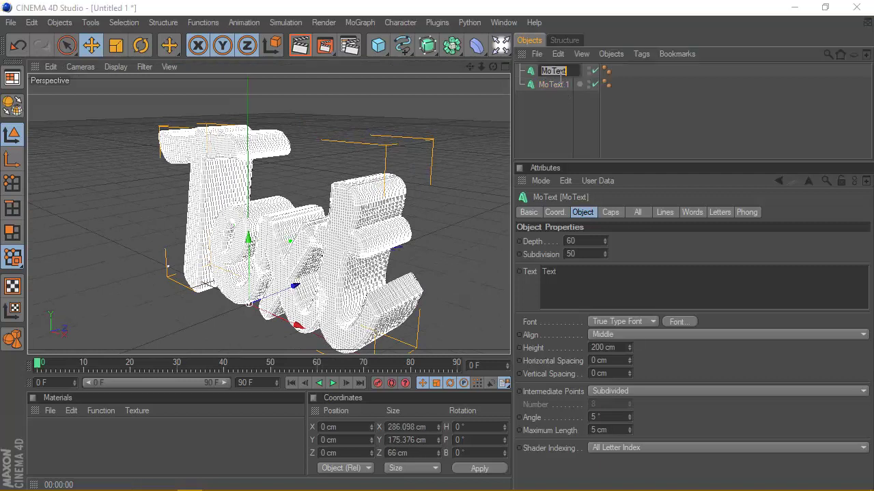
{"action": "type", "text": "1"}
{"action": "double_click", "coordinate": [557, 86]}
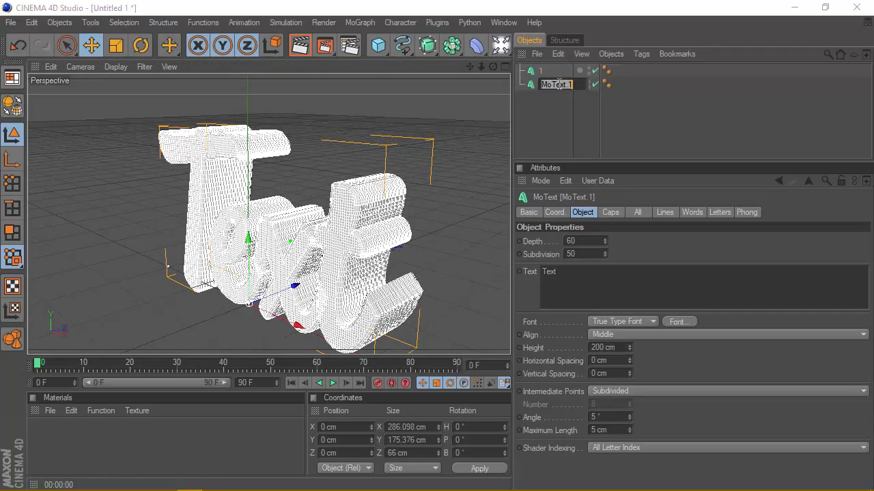
{"action": "type", "text": "2"}
{"action": "key", "text": "Return"}
- Set both the start and end fillet caps of text object 1 to 4 steps and a 4 cm radius
{"action": "left_click", "coordinate": [538, 69]}
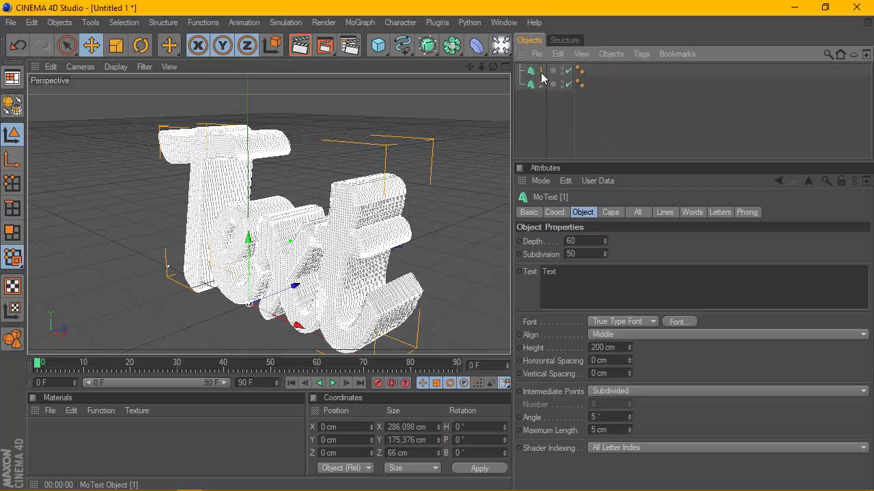
{"action": "left_click", "coordinate": [611, 212]}
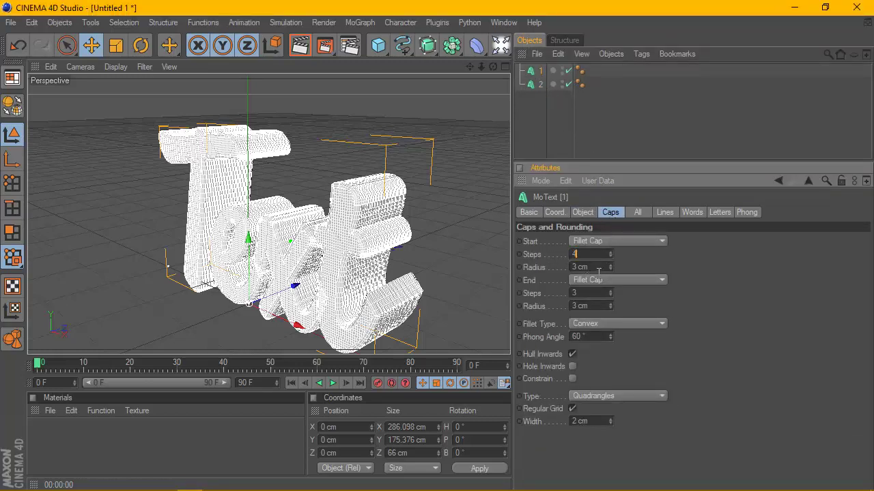
{"action": "key", "text": "Tab"}
{"action": "type", "text": "4"}
{"action": "key", "text": "Tab"}
{"action": "type", "text": "4"}
{"action": "key", "text": "Tab"}
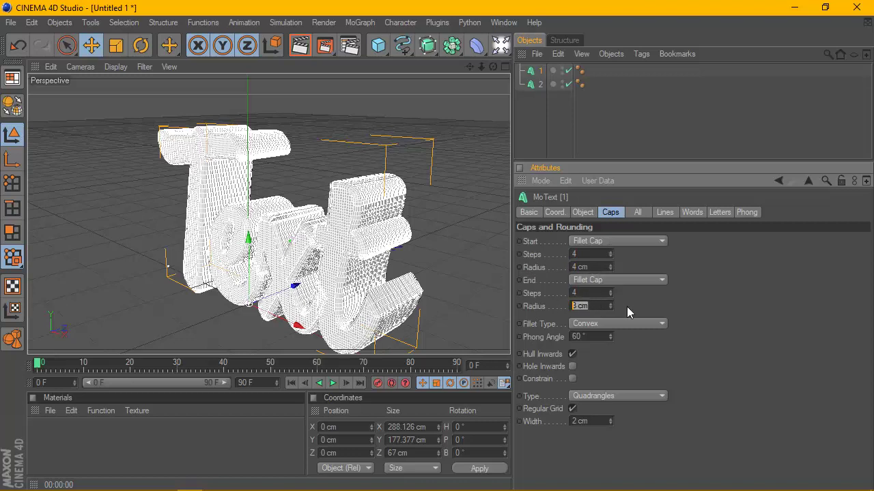
{"action": "type", "text": "4"}
{"action": "key", "text": "Tab"}
- Set the depth of text object 1 to 35
{"action": "left_click", "coordinate": [583, 212]}
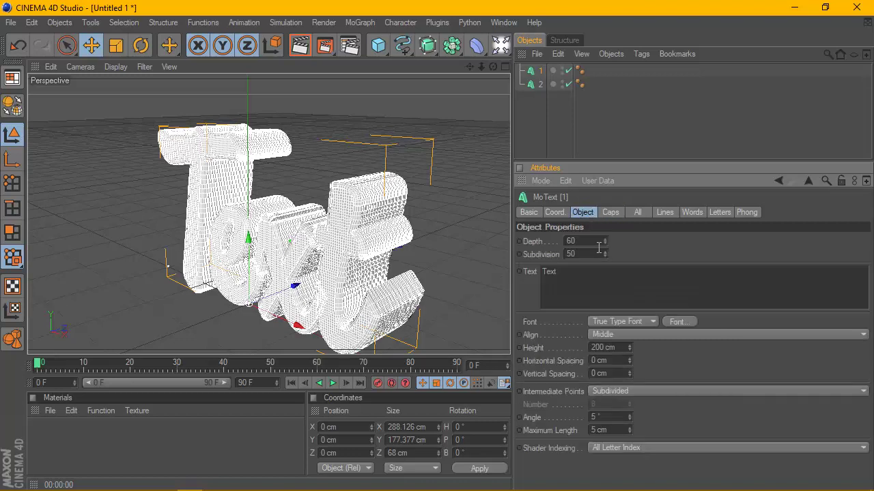
{"action": "type", "text": "35"}
{"action": "left_click", "coordinate": [538, 71]}
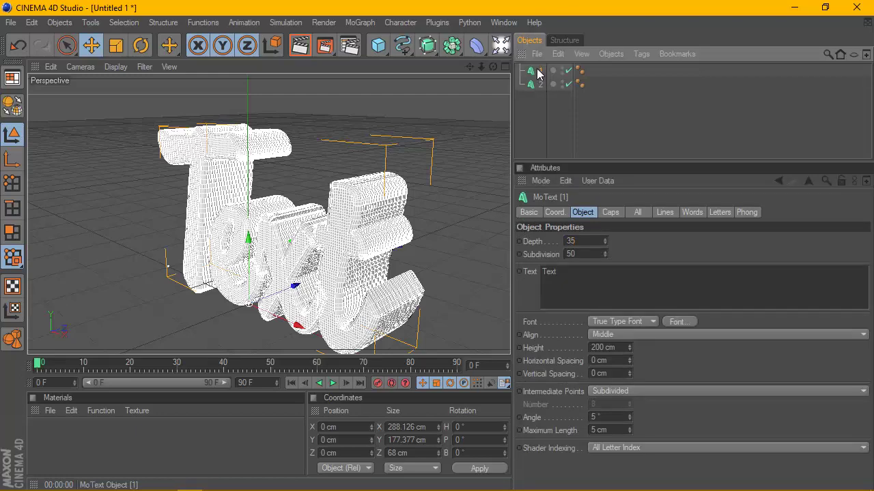
- Move text object 1 about 12.66 cm along the Z axis, into the middle of text object 2's depth
{"action": "mouse_move", "coordinate": [493, 67]}
{"action": "left_mouse_down"}
{"action": "mouse_move", "coordinate": [483, 65]}
{"action": "mouse_move", "coordinate": [493, 67]}
{"action": "left_mouse_up"}
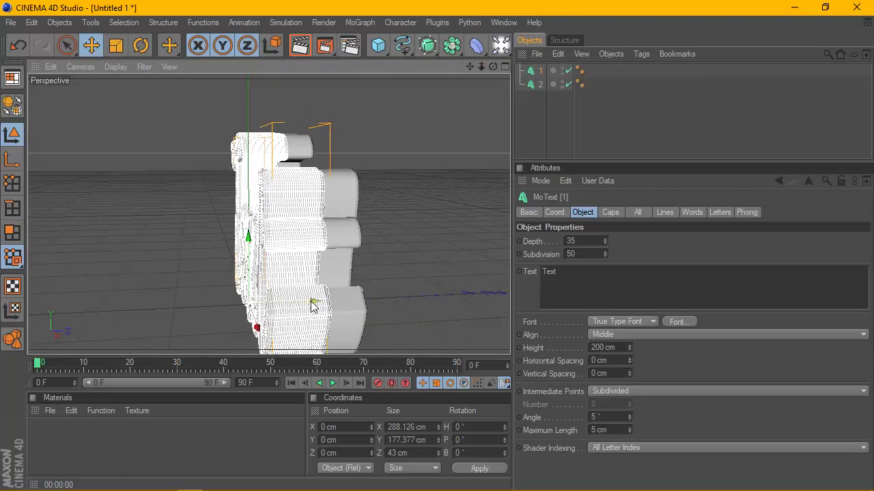
{"action": "left_click_drag", "start_coordinate": [312, 306], "coordinate": [314, 307]}
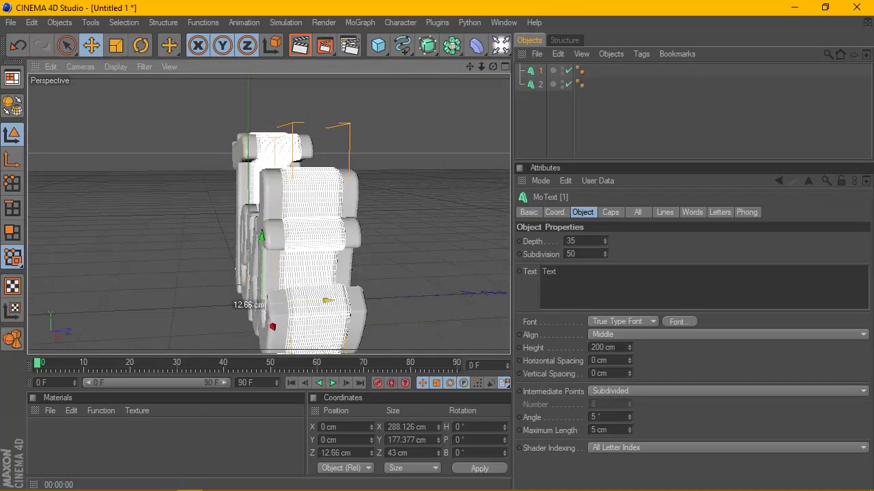
- Move the 60-deep text object above the other one, renaming it 1 and the 35-deep object 2
{"action": "left_click", "coordinate": [539, 77]}
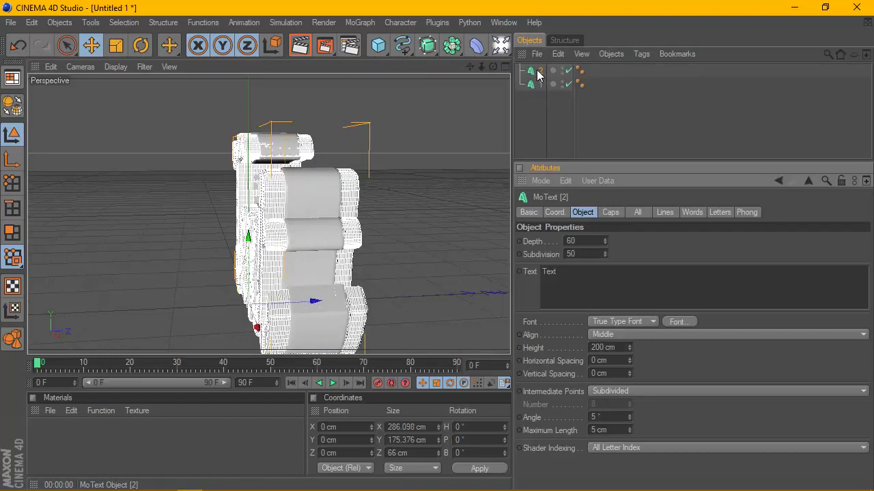
{"action": "double_click", "coordinate": [543, 72]}
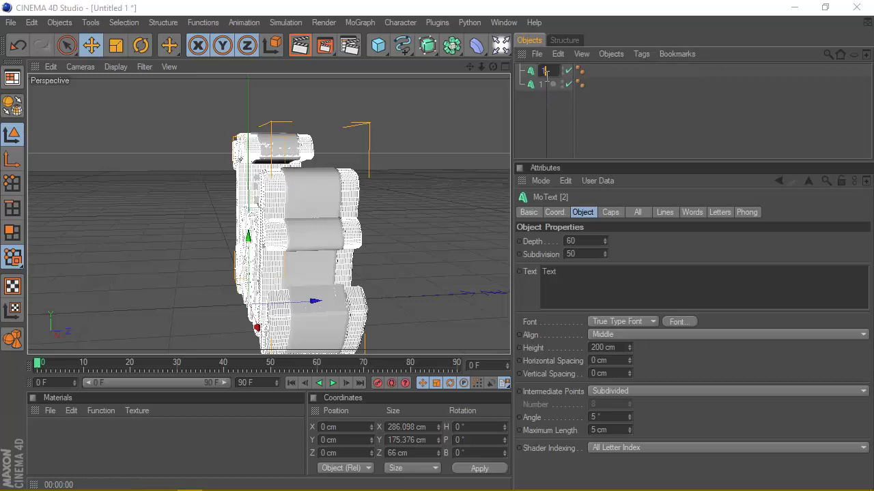
{"action": "type", "text": "1"}
{"action": "double_click", "coordinate": [543, 84]}
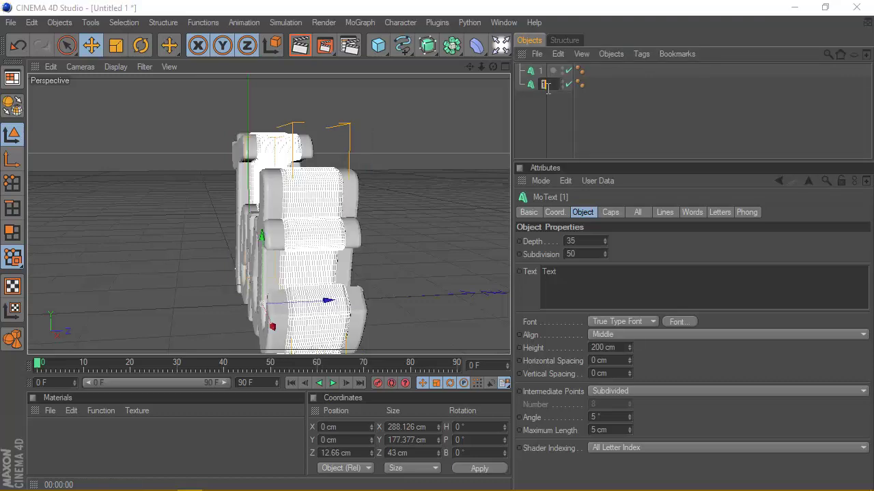
{"action": "type", "text": "2"}
{"action": "key", "text": "Return"}
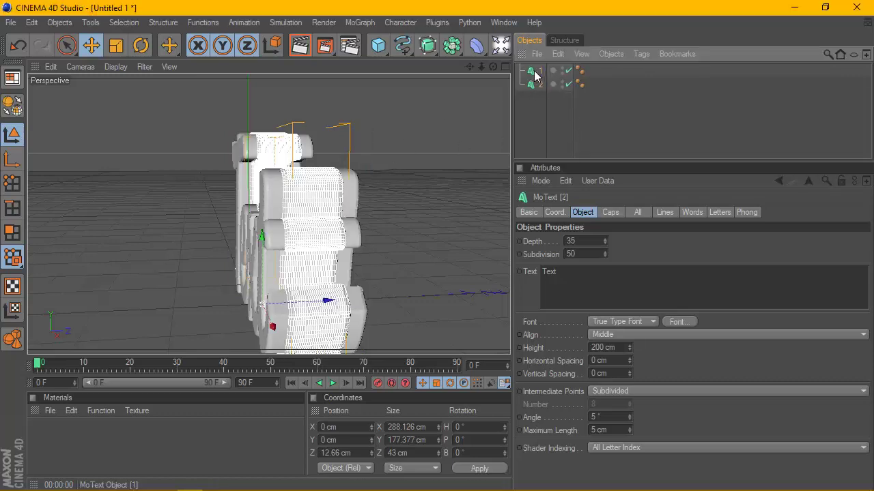
- Inspect how text objects 1 and 2 line up in depth and render the view to check the layered text
{"action": "left_click", "coordinate": [535, 72]}
{"action": "left_click_drag", "start_coordinate": [493, 67], "coordinate": [464, 55]}
{"action": "left_click_drag", "start_coordinate": [311, 300], "coordinate": [331, 297]}
{"action": "left_click", "coordinate": [535, 84]}
{"action": "left_click_drag", "start_coordinate": [493, 67], "coordinate": [628, 86]}
{"action": "left_click", "coordinate": [301, 45]}
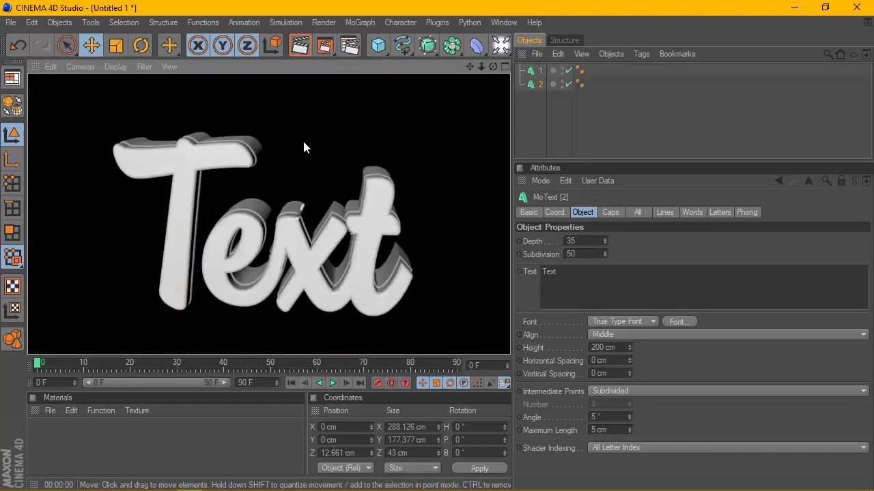
{"action": "left_click", "coordinate": [540, 70]}
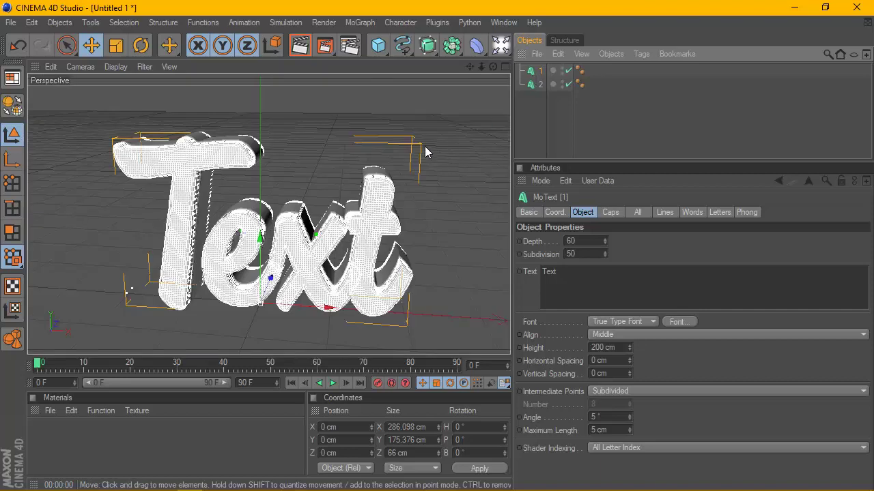
{"action": "left_click", "coordinate": [602, 154]}
{"action": "middle_click_drag", "start_coordinate": [374, 311], "coordinate": [369, 308], "text": "alt"}
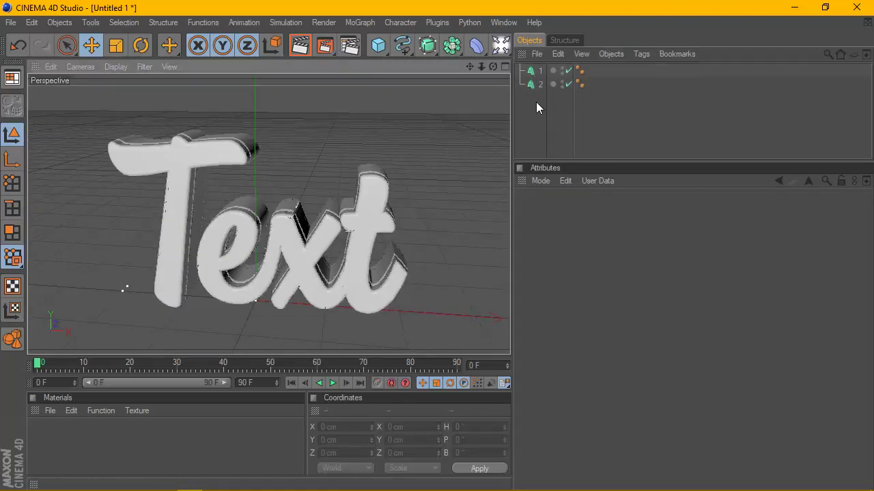
- Make text object 1 editable, including all of its child objects
{"action": "left_click", "coordinate": [535, 69]}
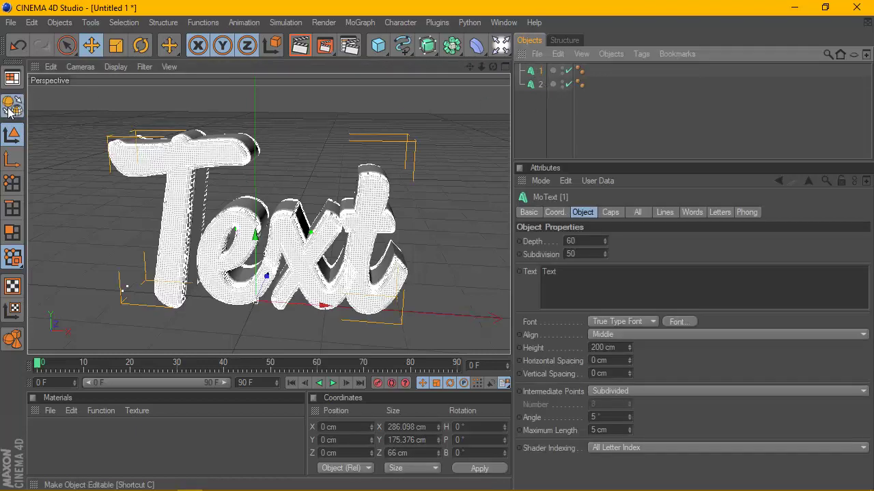
{"action": "left_click", "coordinate": [12, 106]}
{"action": "right_click", "coordinate": [534, 76]}
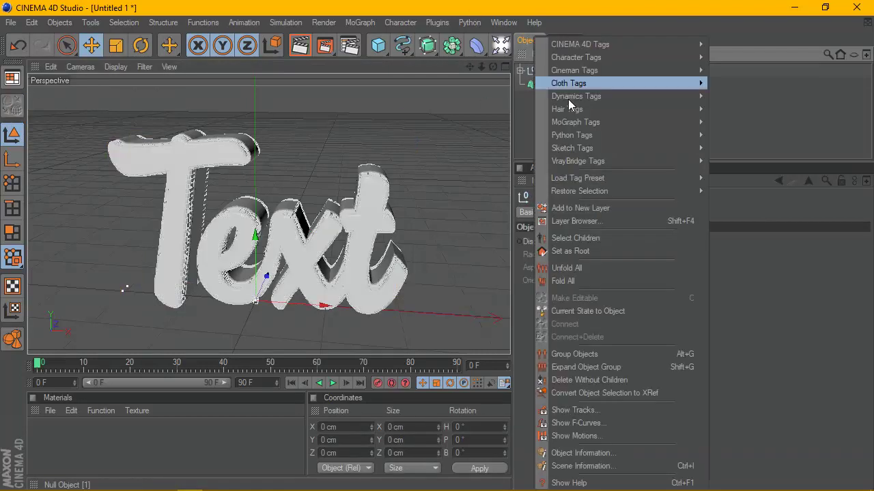
{"action": "mouse_move", "coordinate": [596, 151]}
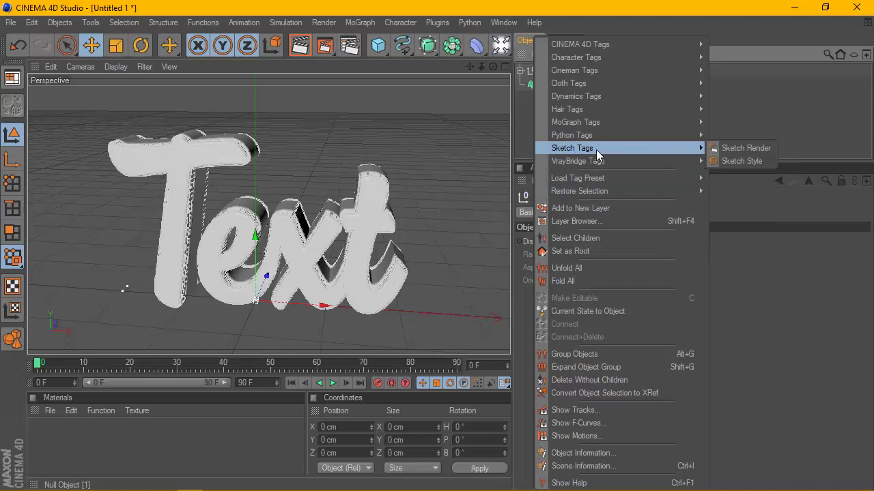
{"action": "left_click", "coordinate": [592, 237]}
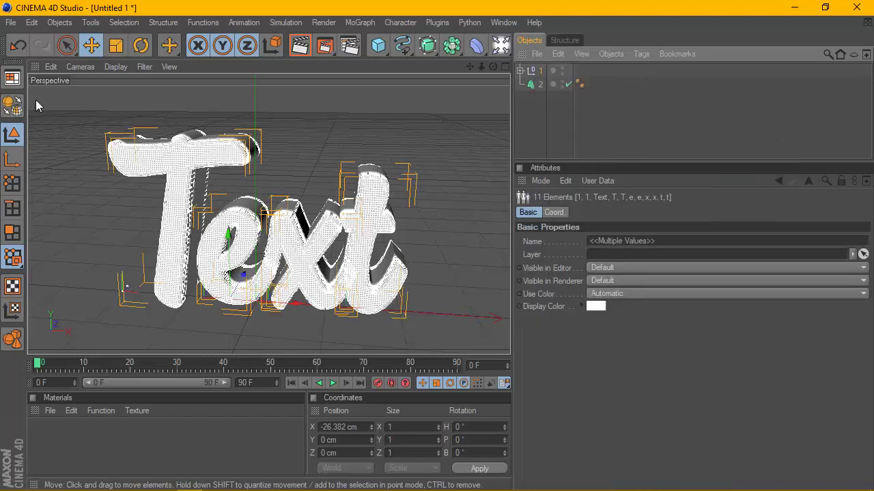
{"action": "left_click", "coordinate": [12, 105]}
- Merge all nested parts of text object 1 with Connect+Delete and delete the merged object's UVW and selection tags
{"action": "right_click", "coordinate": [536, 72]}
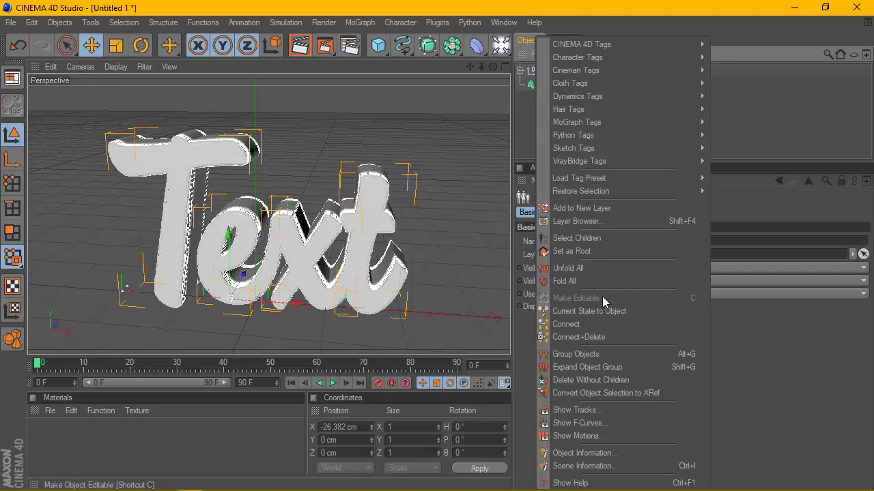
{"action": "left_click", "coordinate": [591, 239]}
{"action": "right_click", "coordinate": [523, 69]}
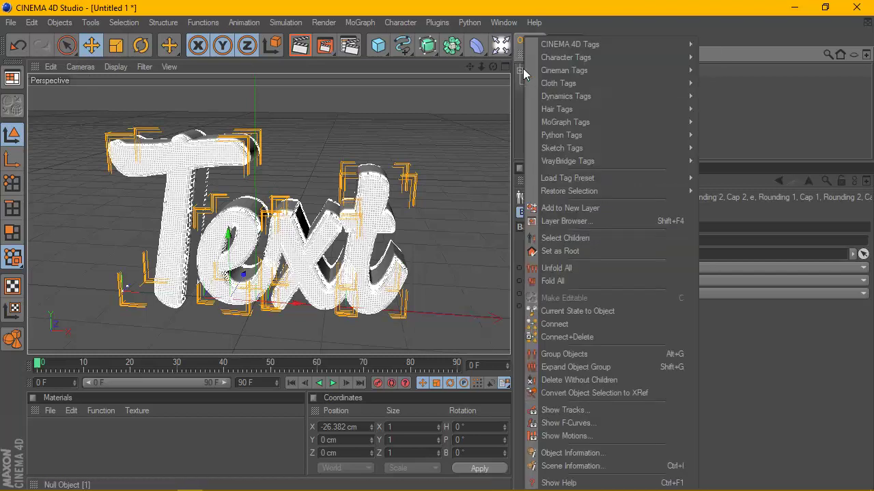
{"action": "left_click", "coordinate": [591, 336]}
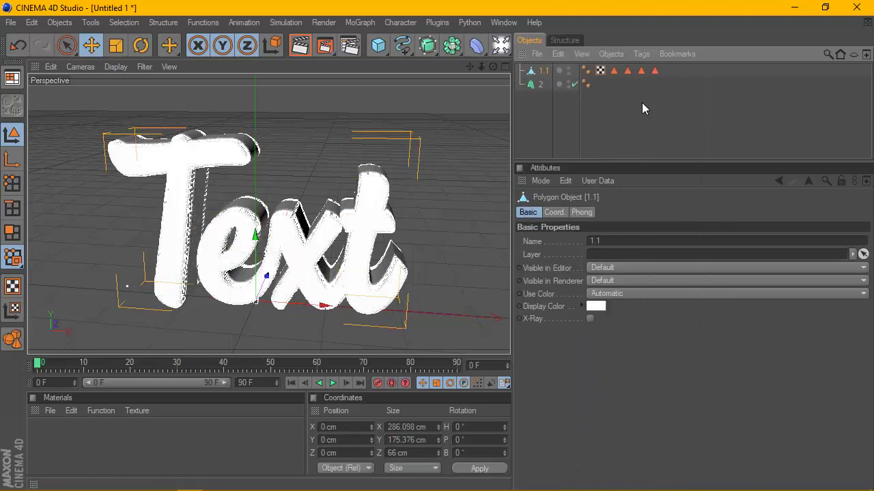
{"action": "left_click_drag", "start_coordinate": [680, 68], "coordinate": [615, 75]}
{"action": "key", "text": "Delete"}
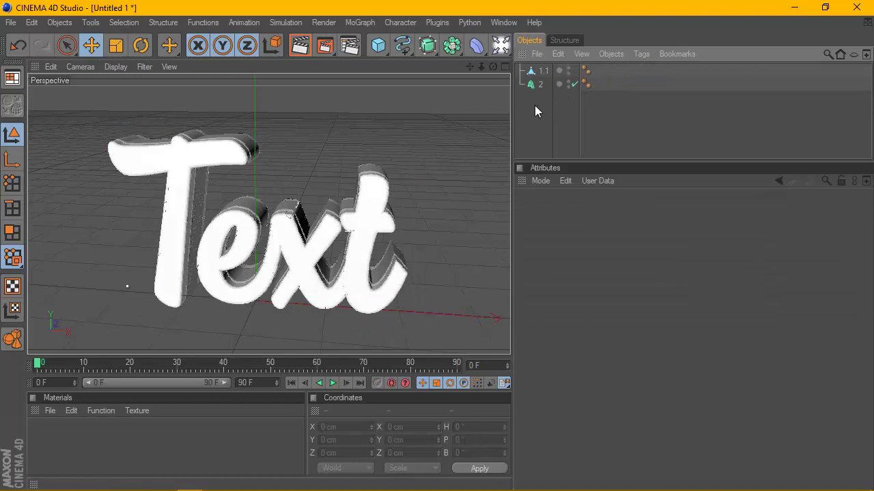
- Make text object 2 editable and select its child objects for conversion as well
{"action": "left_click", "coordinate": [539, 84]}
{"action": "left_click", "coordinate": [15, 111]}
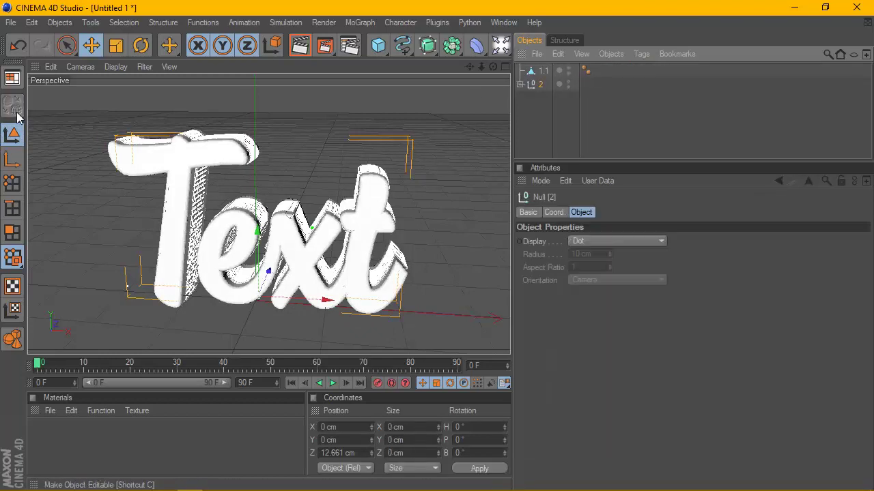
{"action": "right_click", "coordinate": [530, 88]}
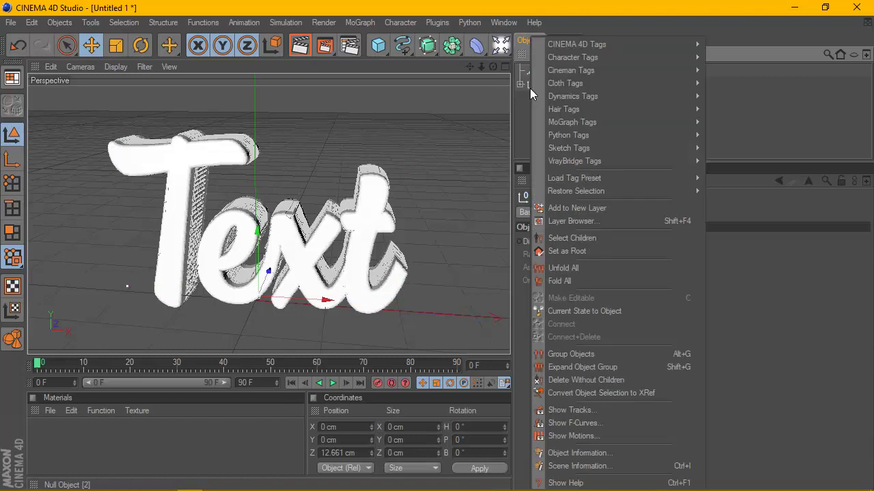
{"action": "left_click", "coordinate": [586, 238]}
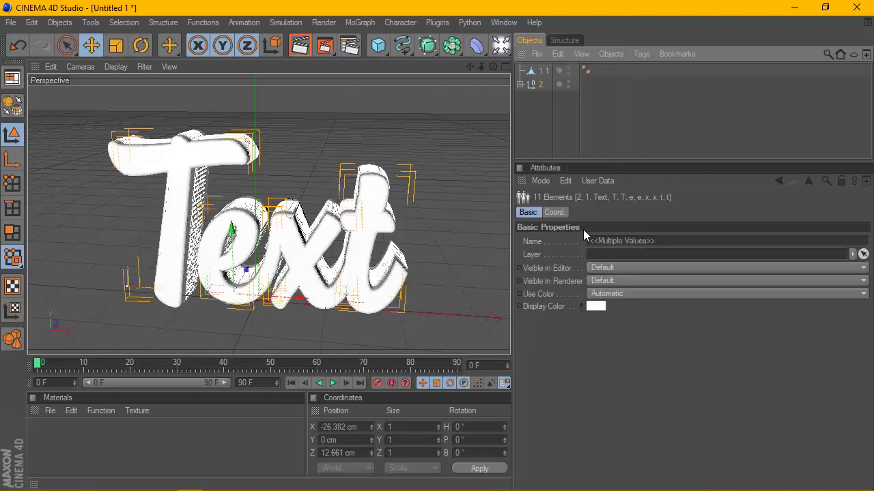
- Select all nested parts of text object 2 and merge them into one polygon object with Connect+Delete
{"action": "right_click", "coordinate": [531, 77]}
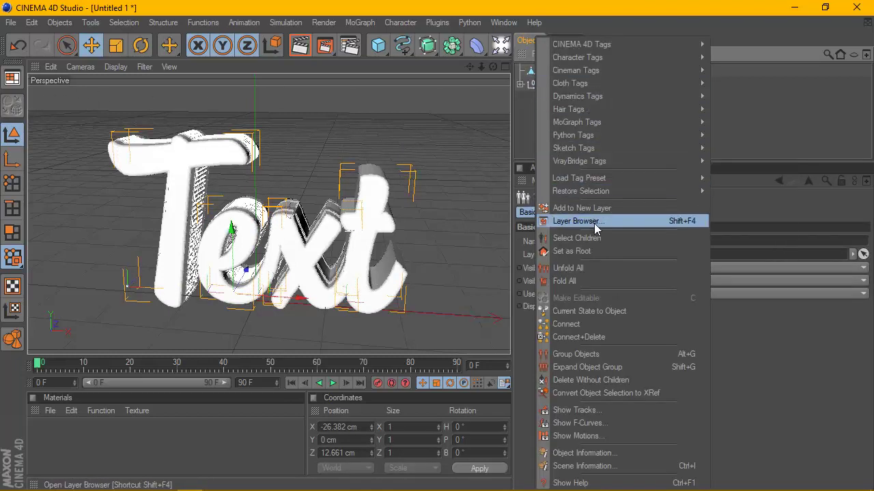
{"action": "left_click", "coordinate": [596, 240]}
{"action": "right_click", "coordinate": [534, 87]}
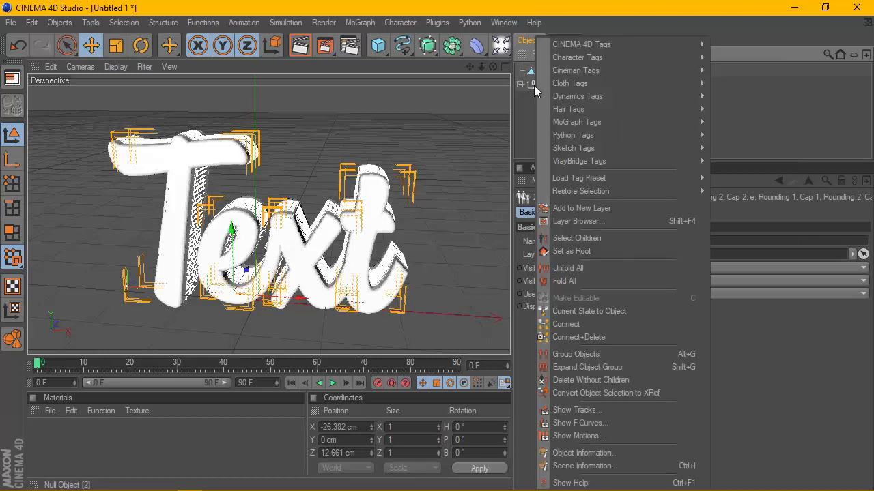
{"action": "left_click", "coordinate": [602, 333]}
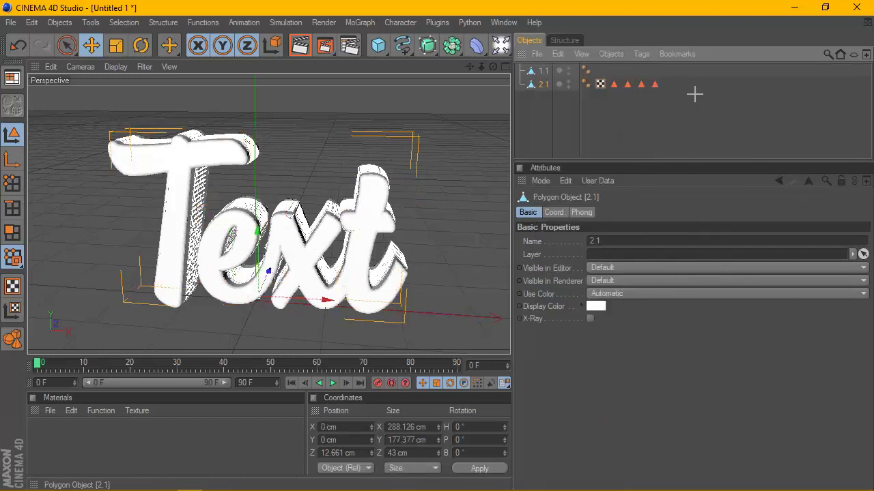
- Delete the UVW and selection tags from merged text object 2.1 and render a preview of the view
{"action": "left_click_drag", "start_coordinate": [694, 94], "coordinate": [601, 98]}
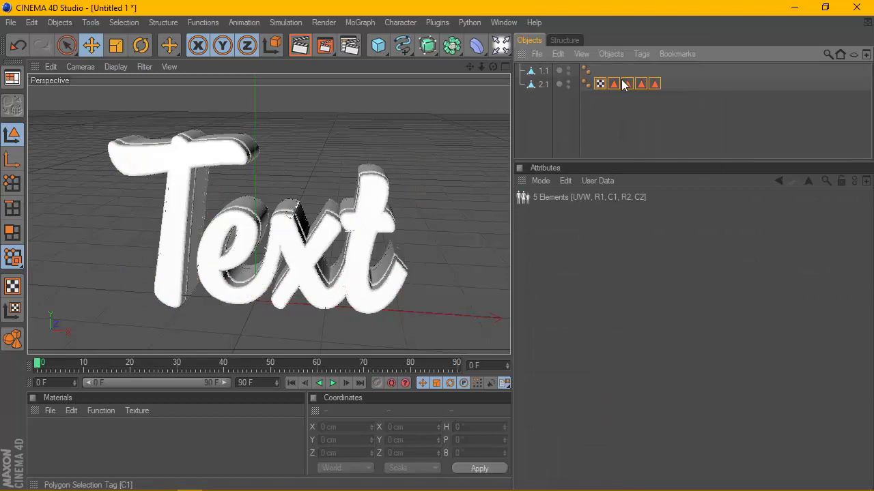
{"action": "key", "text": "Delete"}
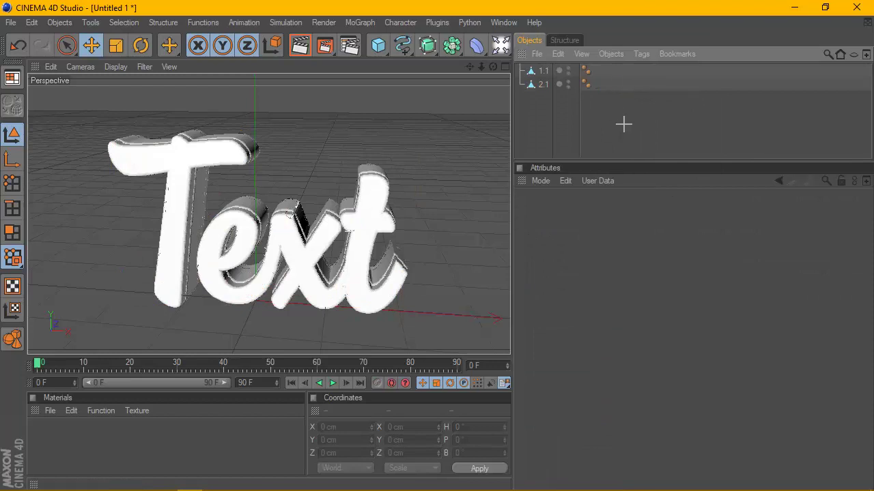
{"action": "left_click", "coordinate": [301, 45]}
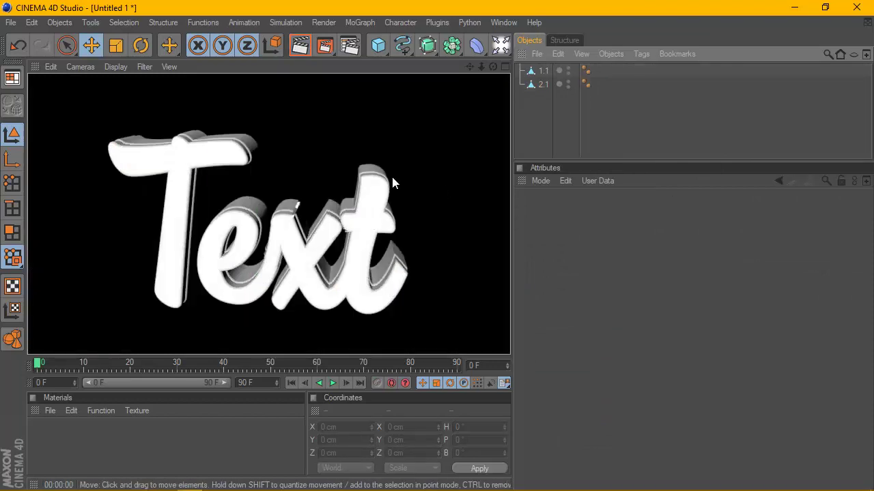
{"action": "left_click", "coordinate": [567, 127]}
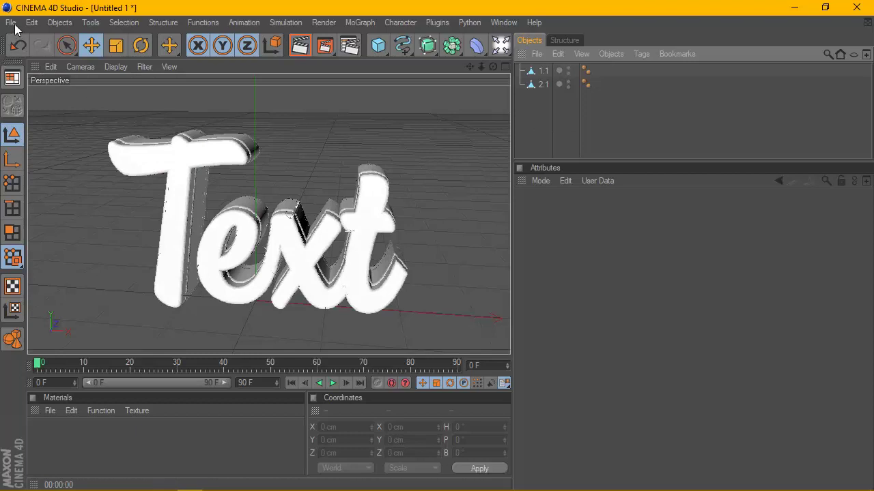
- Export the scene as an FBX 2010.2 file named 3dmodel in the 3dmodel folder, with As Text File turned off
{"action": "left_click", "coordinate": [11, 23]}
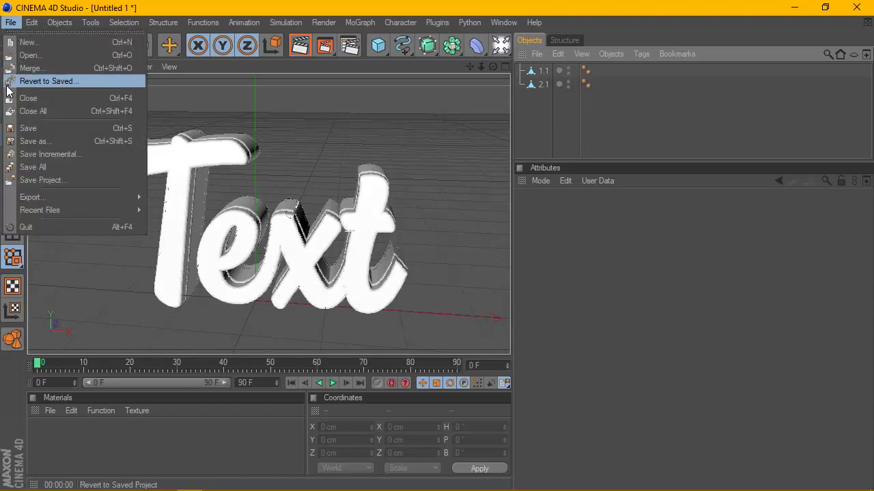
{"action": "mouse_move", "coordinate": [33, 197]}
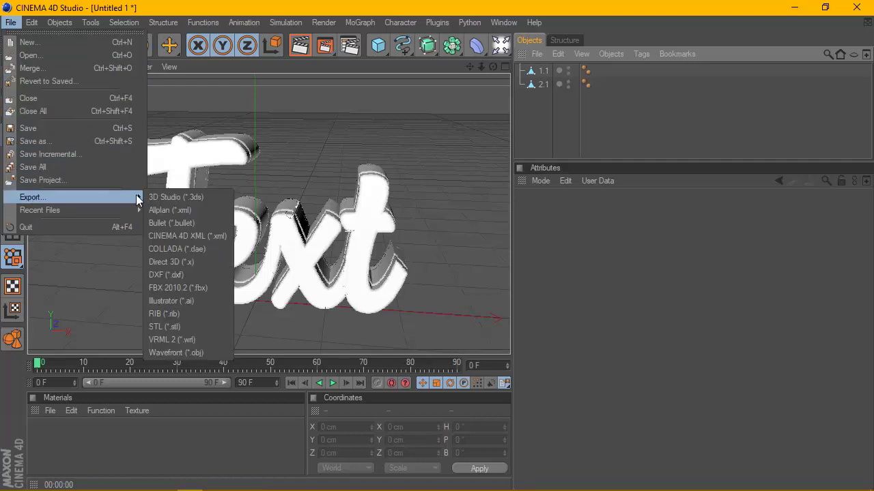
{"action": "left_click", "coordinate": [181, 289]}
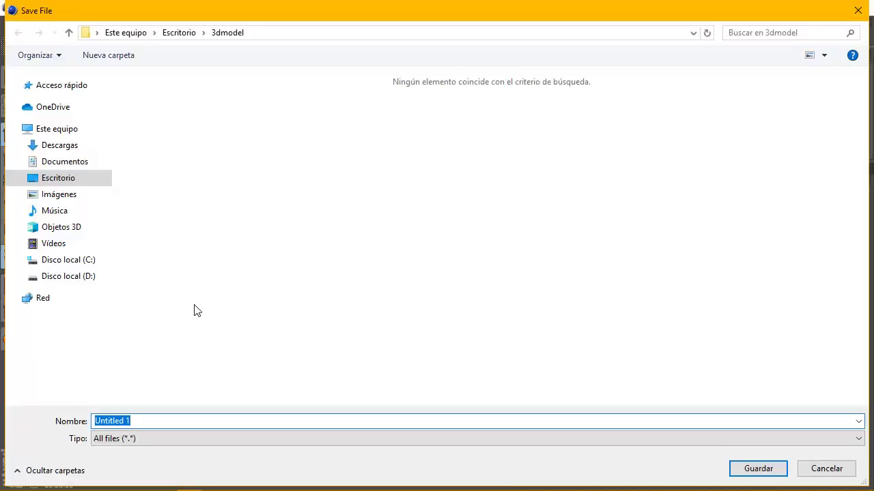
{"action": "type", "text": "3dmodel"}
{"action": "left_click", "coordinate": [751, 469]}
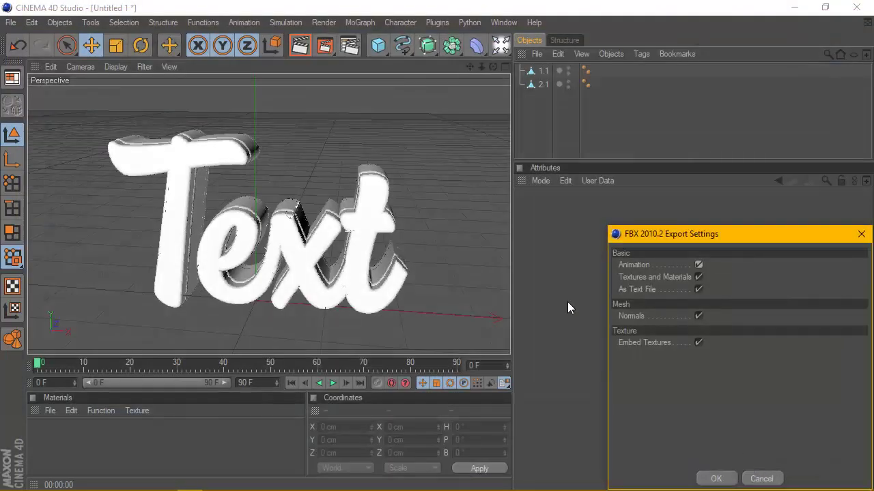
{"action": "left_click_drag", "start_coordinate": [707, 244], "coordinate": [408, 167]}
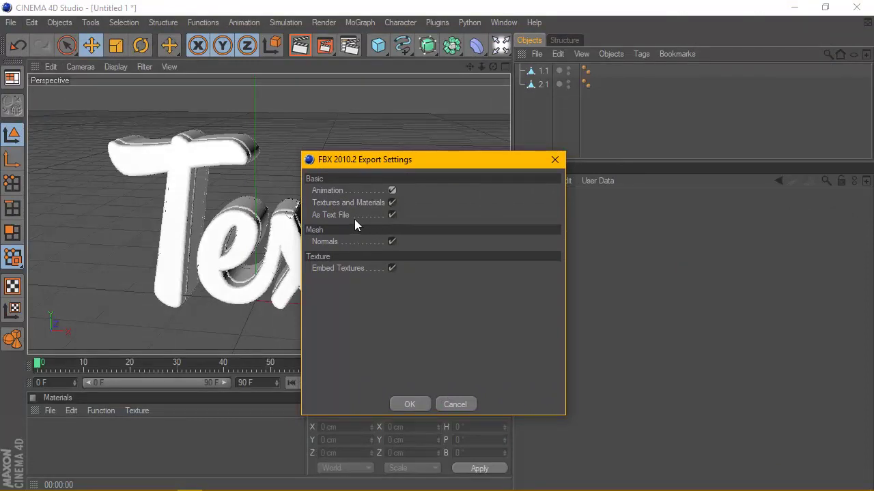
{"action": "left_click", "coordinate": [393, 215]}
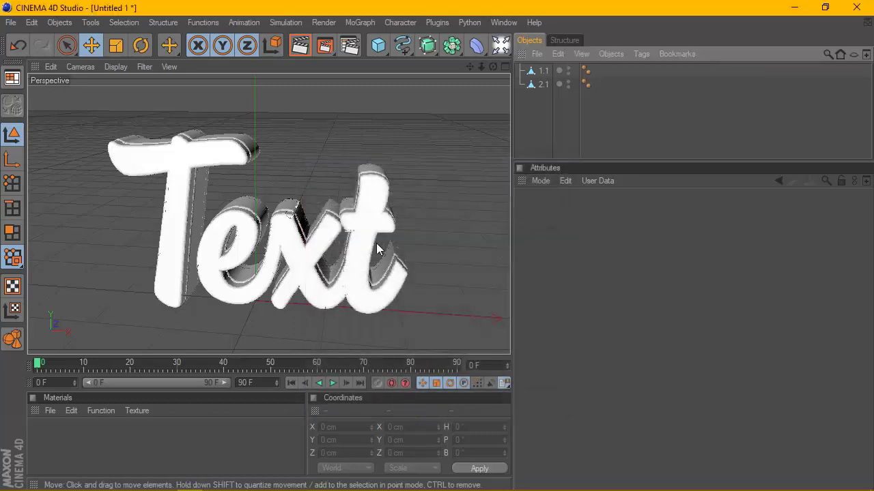
- Switch to Adobe Dimension, create a new document and browse the starter assets down to the materials
{"action": "key", "text": "alt+Tab"}
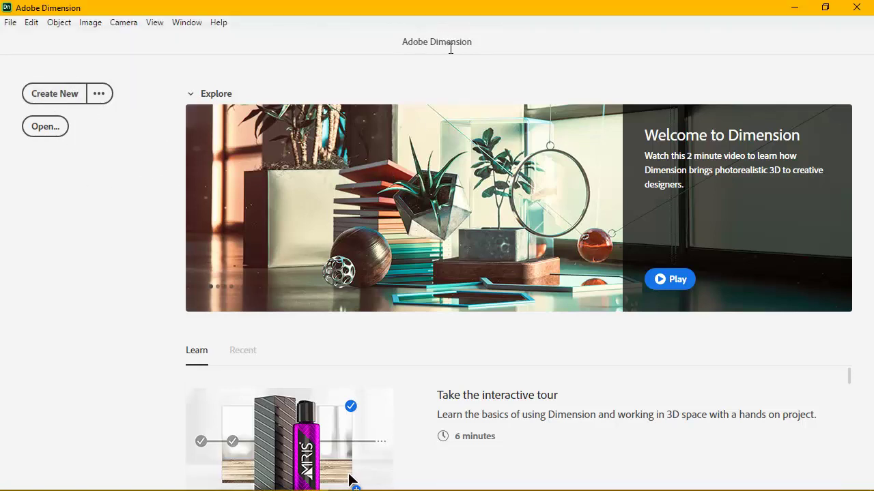
{"action": "left_click", "coordinate": [68, 100]}
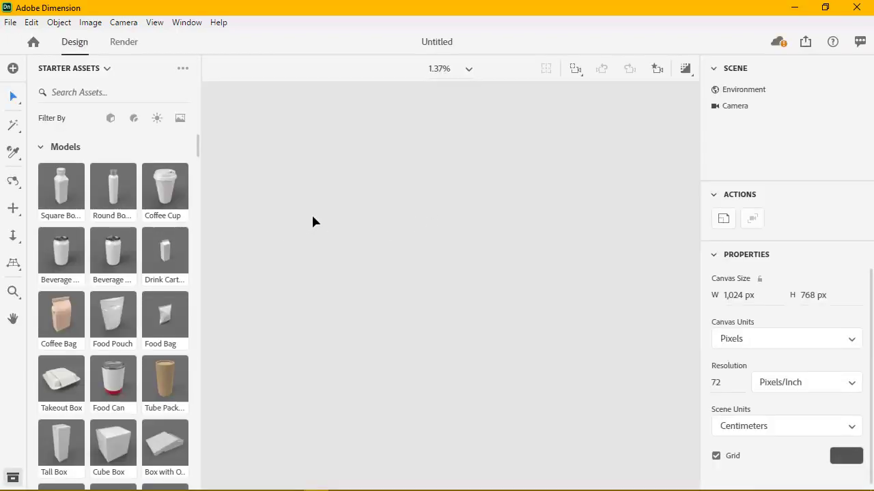
{"action": "scroll", "coordinate": [165, 264], "scroll_direction": "down", "scroll_amount": 15}
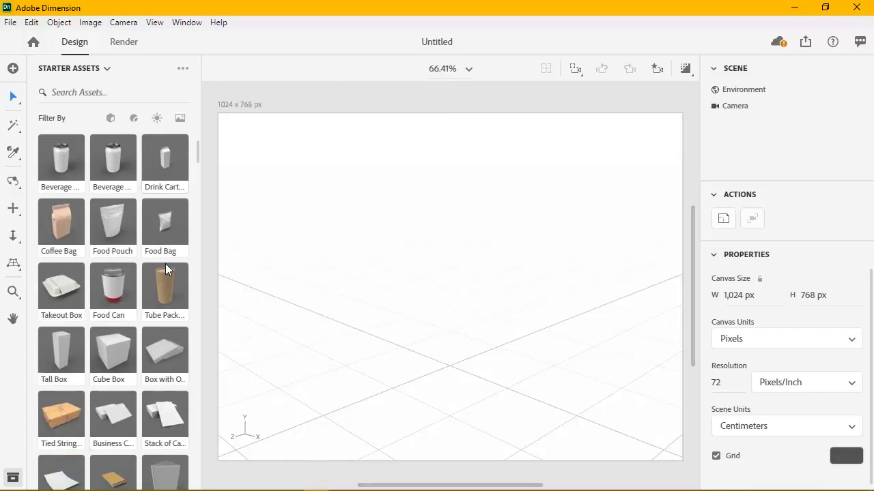
{"action": "left_click_drag", "start_coordinate": [200, 216], "coordinate": [198, 317]}
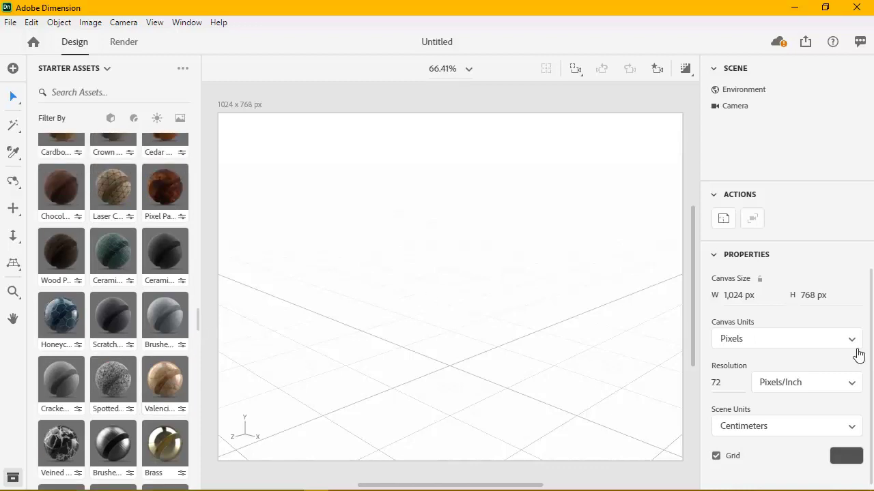
- Set the canvas size to 1,280 px wide and 720 px high
{"action": "left_click", "coordinate": [748, 301]}
{"action": "type", "text": "1280"}
{"action": "left_click", "coordinate": [822, 299]}
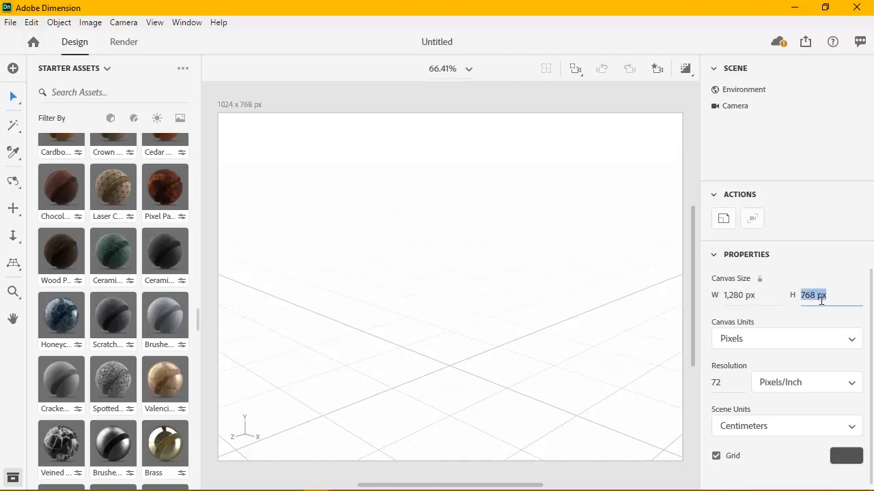
{"action": "left_click_drag", "start_coordinate": [821, 301], "coordinate": [797, 293]}
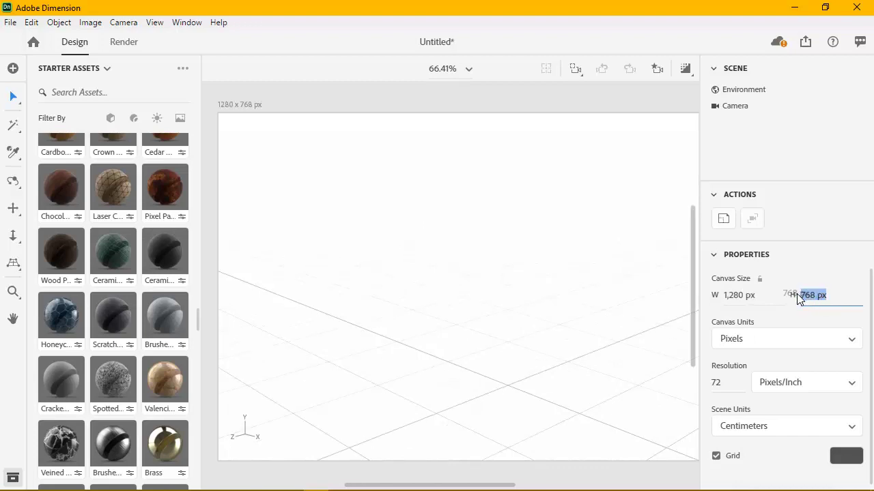
{"action": "left_click", "coordinate": [822, 301]}
{"action": "type", "text": "720"}
{"action": "left_click", "coordinate": [804, 320]}
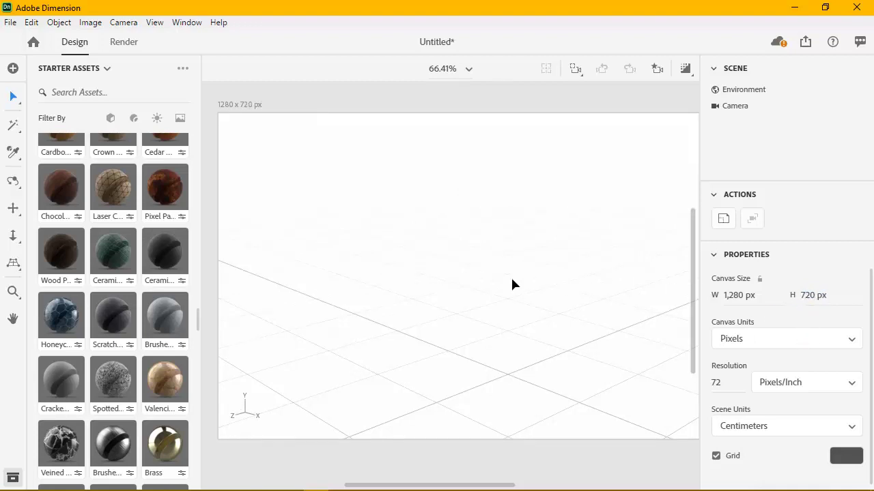
{"action": "mouse_move", "coordinate": [497, 485]}
{"action": "left_mouse_down"}
{"action": "mouse_move", "coordinate": [554, 485]}
{"action": "mouse_move", "coordinate": [450, 484]}
{"action": "mouse_move", "coordinate": [521, 482]}
{"action": "mouse_move", "coordinate": [509, 482]}
{"action": "left_mouse_up"}
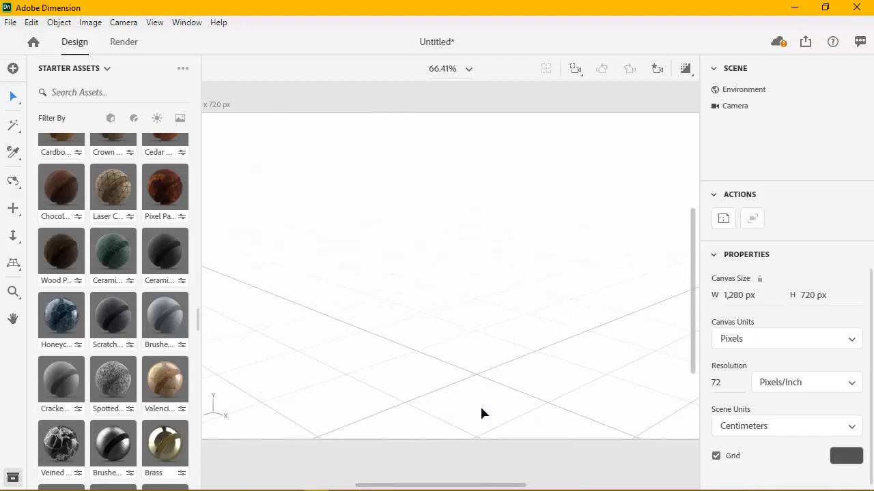
- Import the 3D model file 3dmodel from the 3dmodel folder into the scene
{"action": "left_click", "coordinate": [10, 23]}
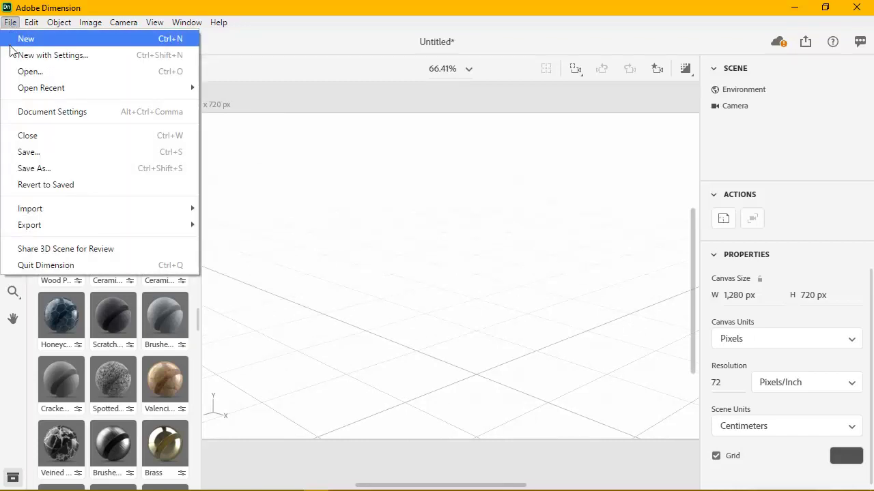
{"action": "mouse_move", "coordinate": [60, 212]}
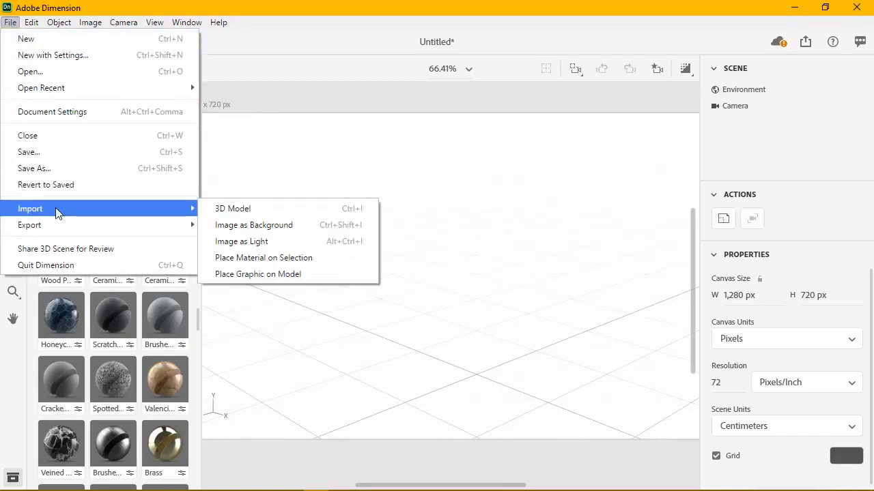
{"action": "left_click", "coordinate": [252, 210]}
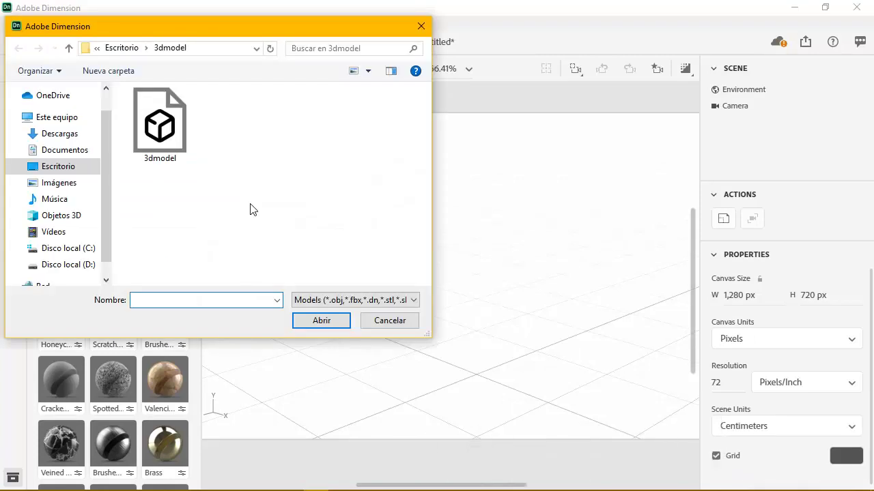
{"action": "left_click", "coordinate": [160, 130]}
{"action": "left_click", "coordinate": [316, 327]}
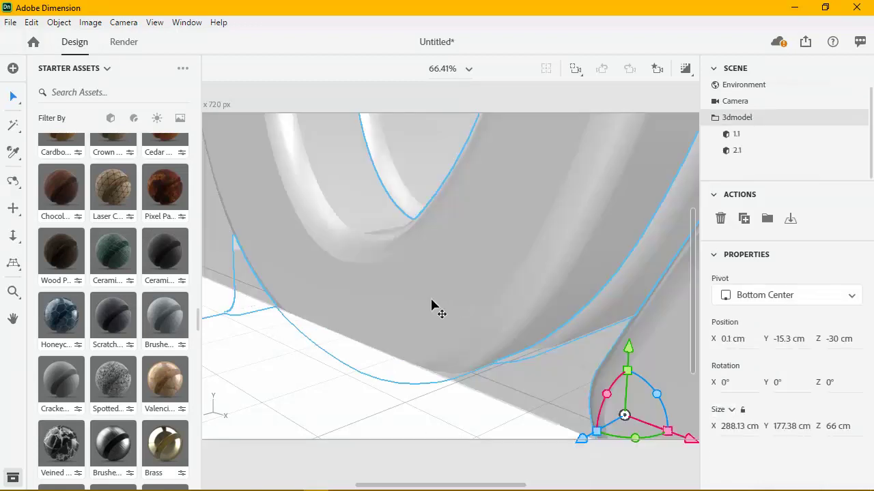
- Raise the imported 3dmodel text to Y 0 cm so it rests on the ground plane
{"action": "scroll", "coordinate": [432, 305], "scroll_direction": "down", "scroll_amount": 5}
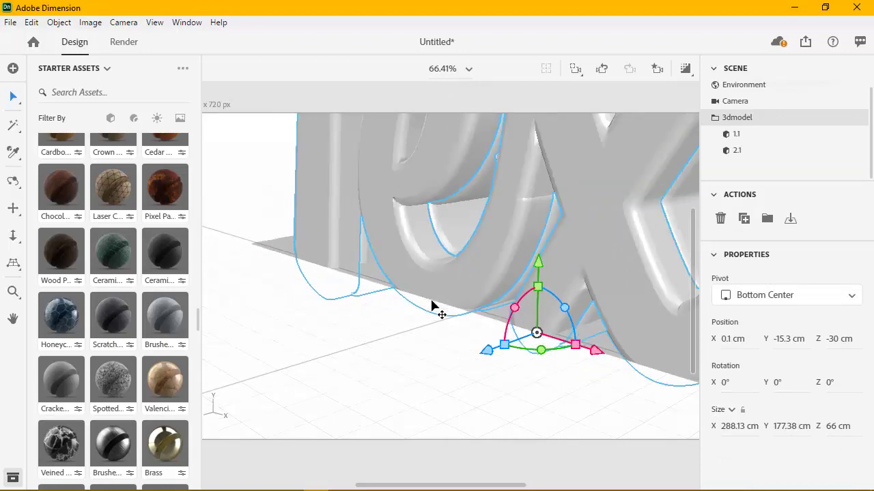
{"action": "scroll", "coordinate": [431, 305], "scroll_direction": "down", "scroll_amount": 3}
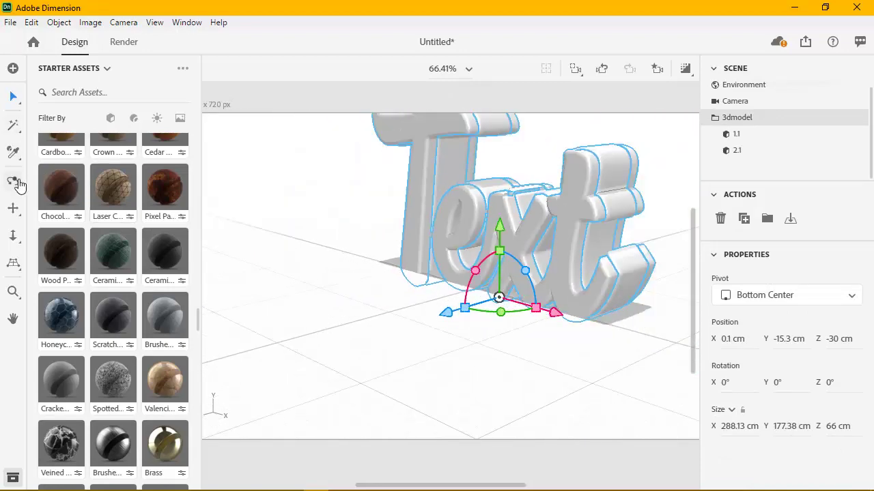
{"action": "left_click", "coordinate": [15, 214]}
{"action": "left_click_drag", "start_coordinate": [462, 219], "coordinate": [394, 261]}
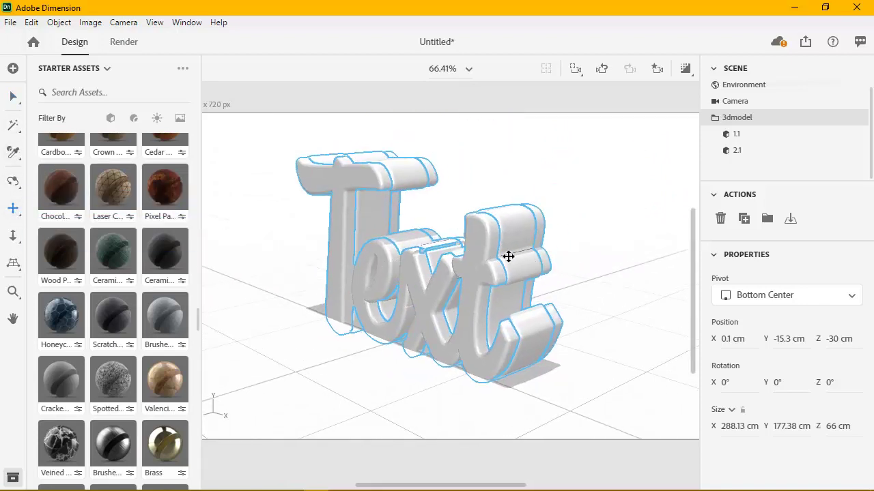
{"action": "left_click", "coordinate": [13, 180]}
{"action": "left_click_drag", "start_coordinate": [580, 274], "coordinate": [624, 267]}
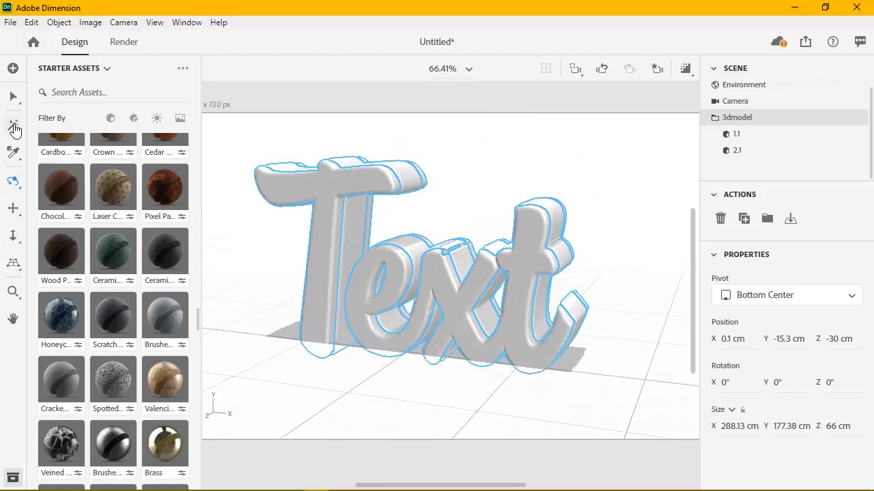
{"action": "left_click", "coordinate": [13, 97]}
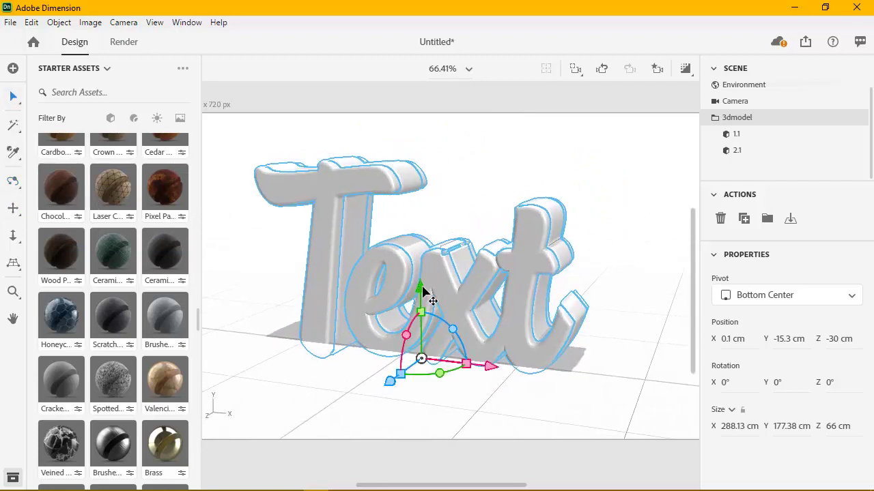
{"action": "left_click_drag", "start_coordinate": [423, 287], "coordinate": [419, 277]}
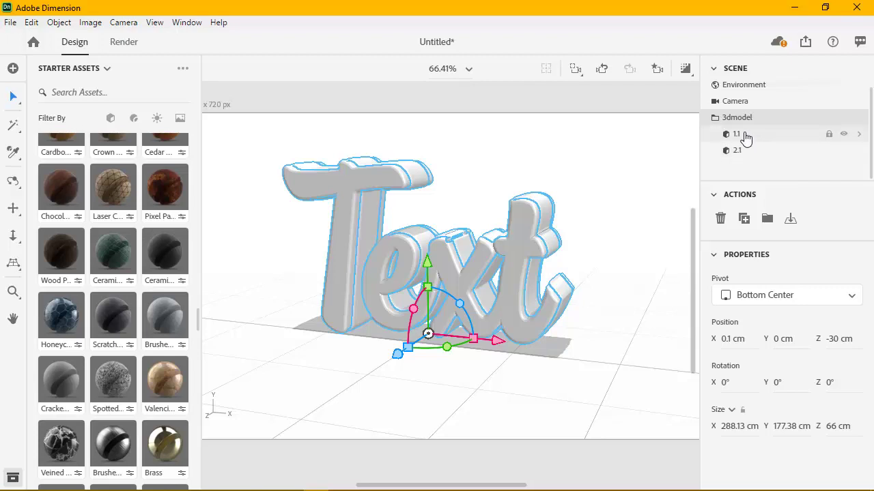
- Hide and show parts 1.1 and 2.1 in turn to identify which text layer each one is
{"action": "left_click", "coordinate": [750, 152]}
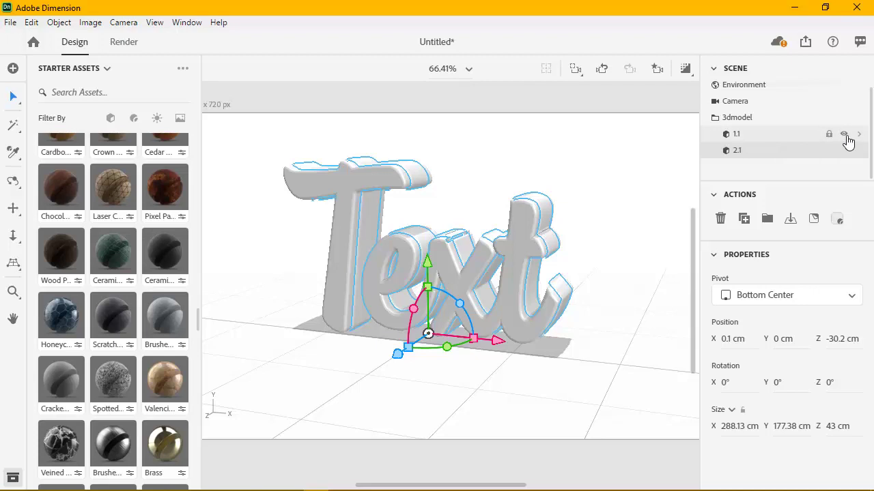
{"action": "left_click", "coordinate": [845, 135]}
{"action": "left_click", "coordinate": [845, 136]}
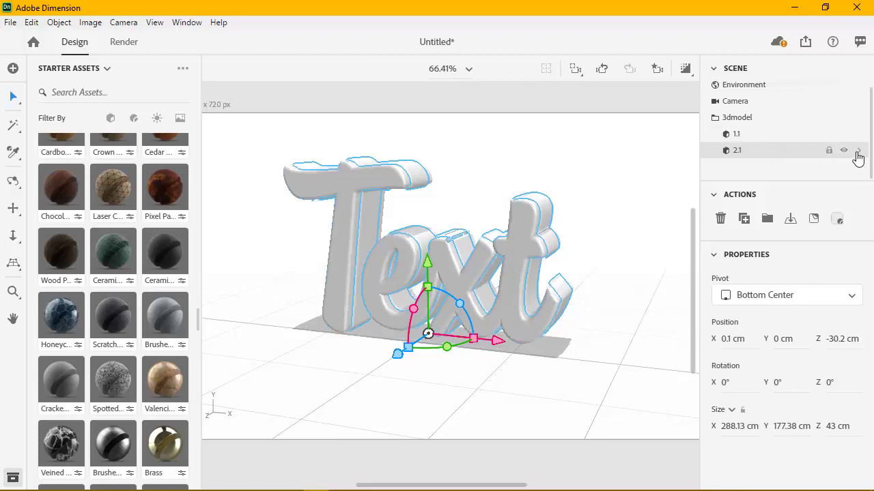
{"action": "left_click", "coordinate": [847, 151]}
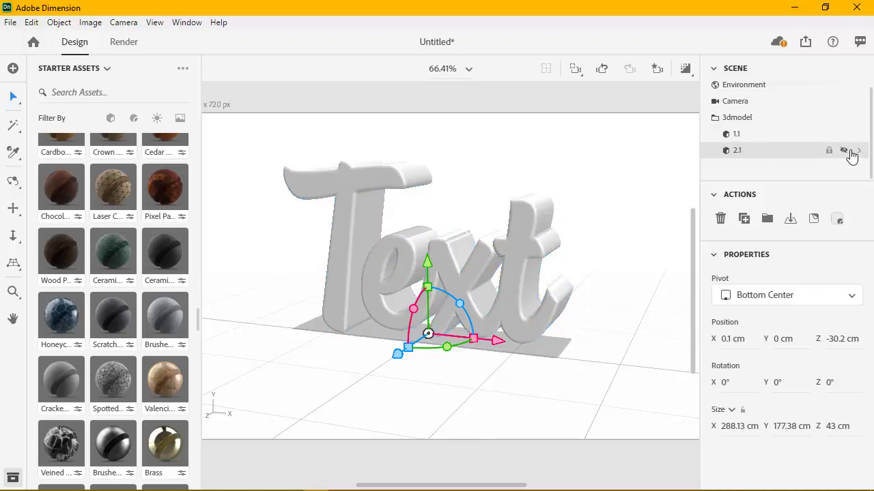
{"action": "left_click", "coordinate": [846, 151]}
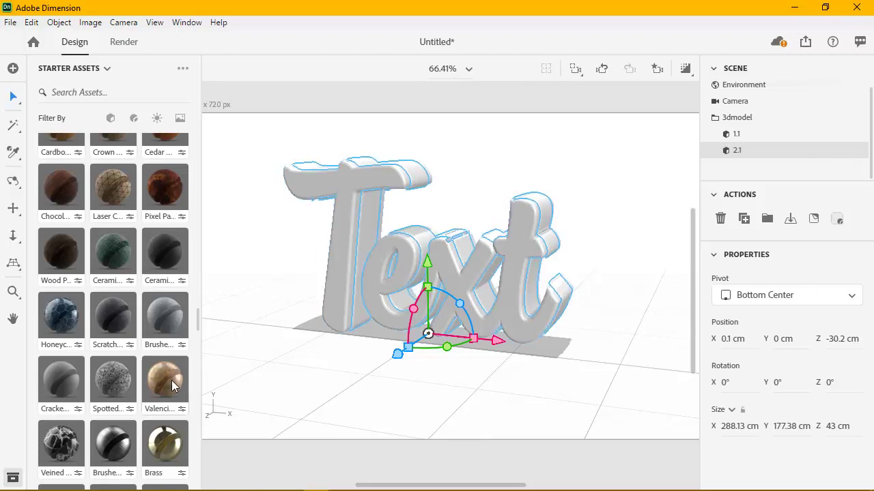
- Apply the Valencia Marble material to text part 1.1 and set its repeat to 4 in X and Y
{"action": "left_click_drag", "start_coordinate": [172, 386], "coordinate": [735, 135]}
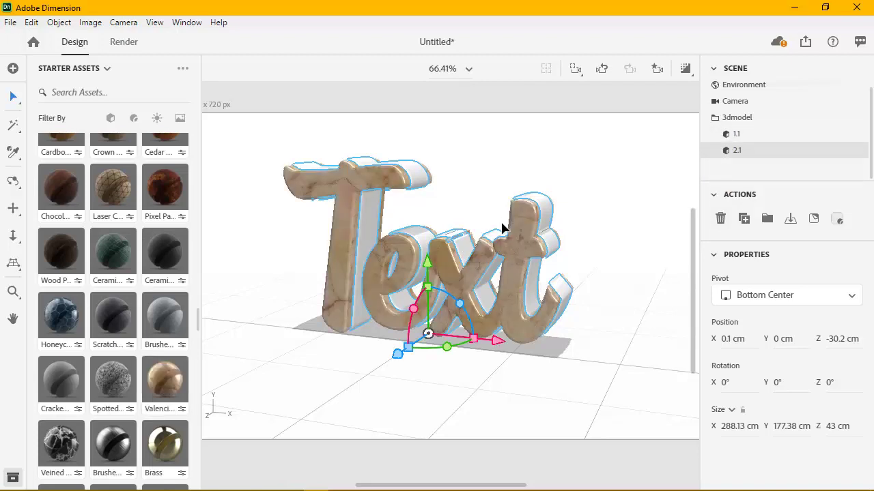
{"action": "scroll", "coordinate": [549, 228], "scroll_direction": "up", "scroll_amount": 3}
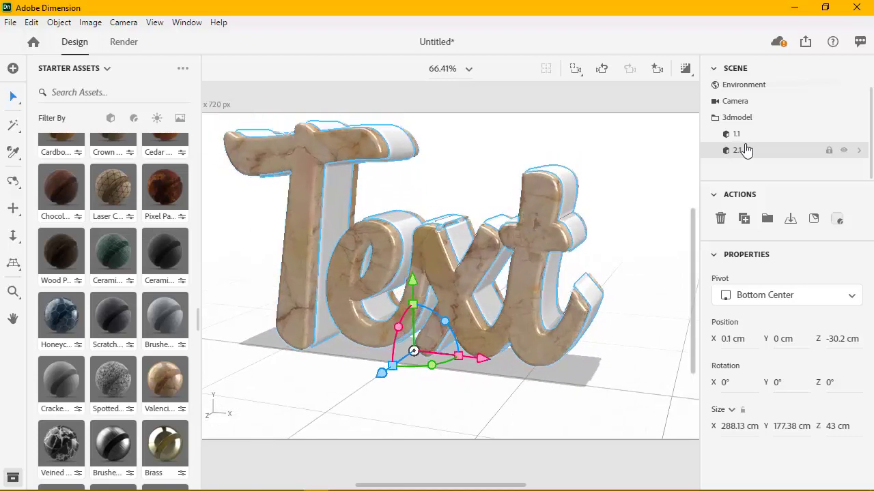
{"action": "left_click", "coordinate": [765, 138], "text": "shift"}
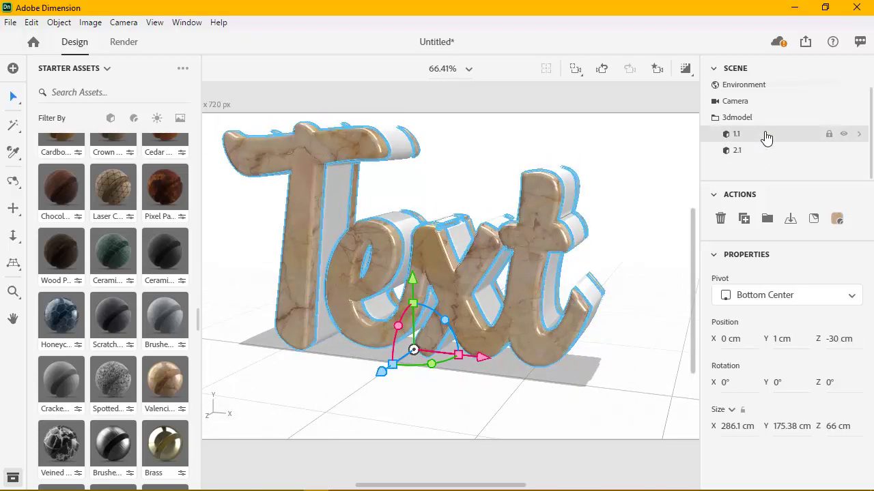
{"action": "left_click", "coordinate": [836, 220]}
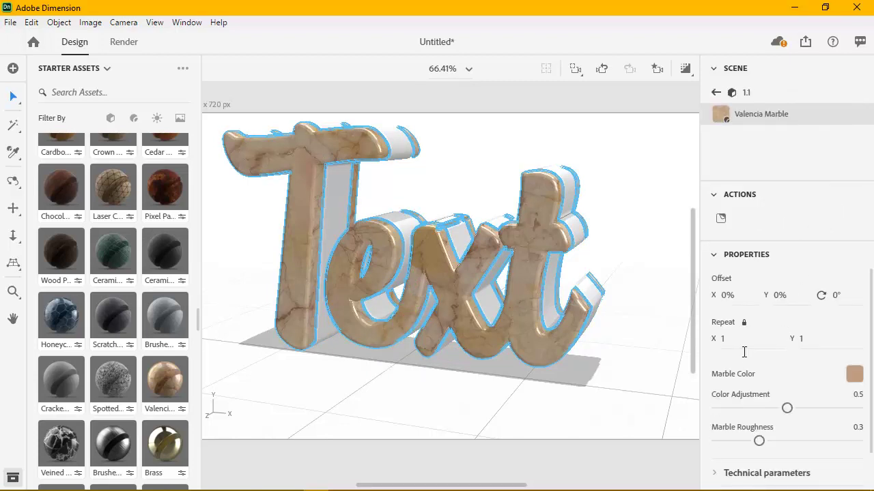
{"action": "left_click", "coordinate": [727, 341]}
{"action": "left_click", "coordinate": [800, 341]}
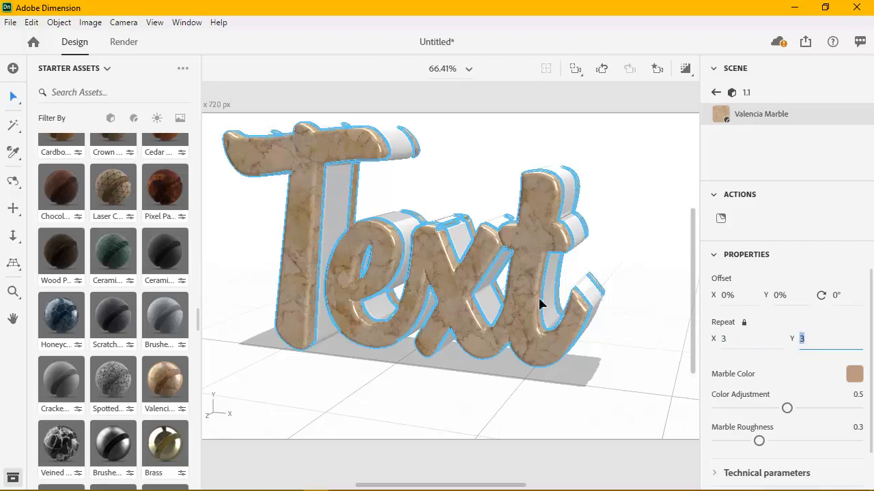
{"action": "left_click", "coordinate": [735, 342]}
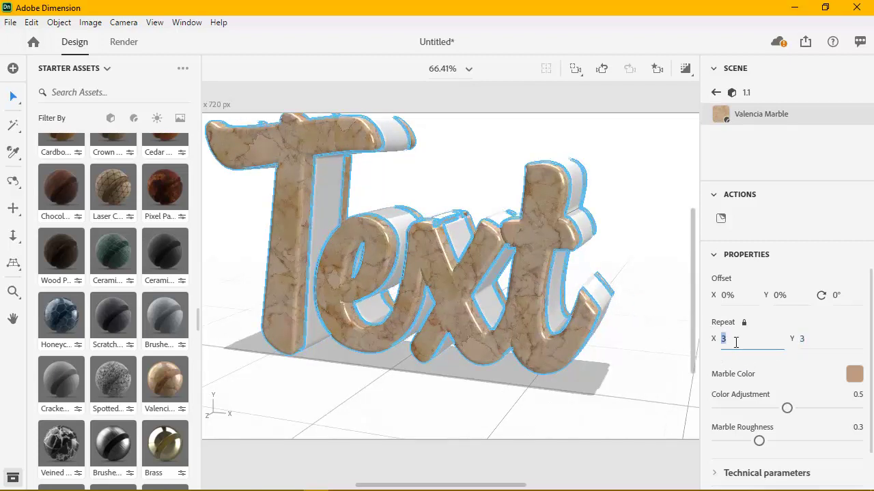
{"action": "type", "text": "4"}
{"action": "key", "text": "Return"}
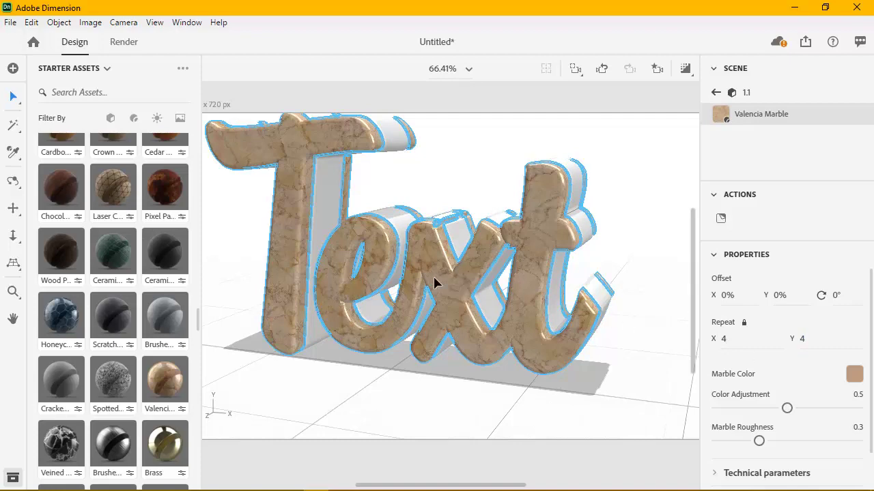
- Apply the Bronze Hexagon Tiles material to text part 2.1
{"action": "scroll", "coordinate": [434, 281], "scroll_direction": "down", "scroll_amount": 1}
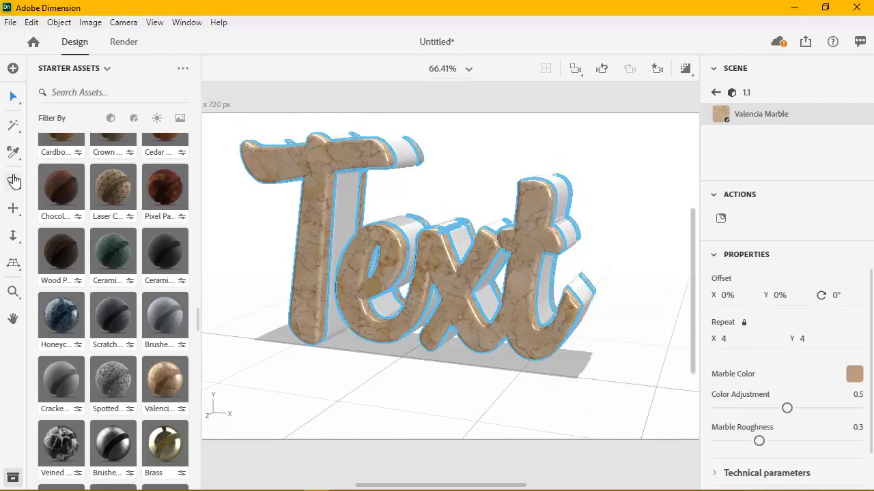
{"action": "left_click", "coordinate": [13, 181]}
{"action": "left_click_drag", "start_coordinate": [621, 279], "coordinate": [637, 296]}
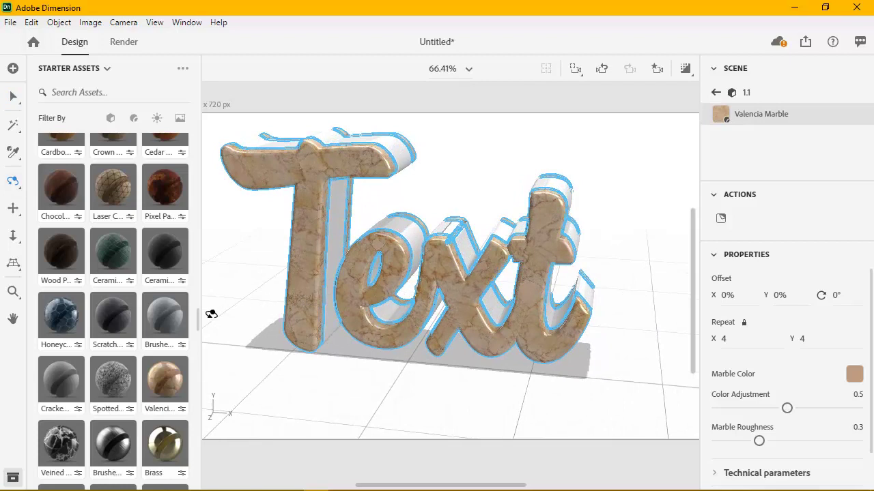
{"action": "left_click_drag", "start_coordinate": [197, 315], "coordinate": [196, 336]}
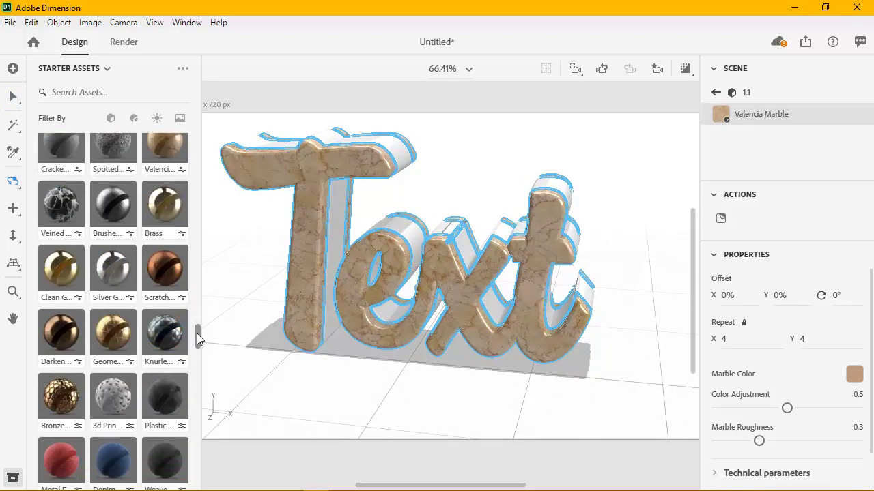
{"action": "left_click", "coordinate": [716, 94]}
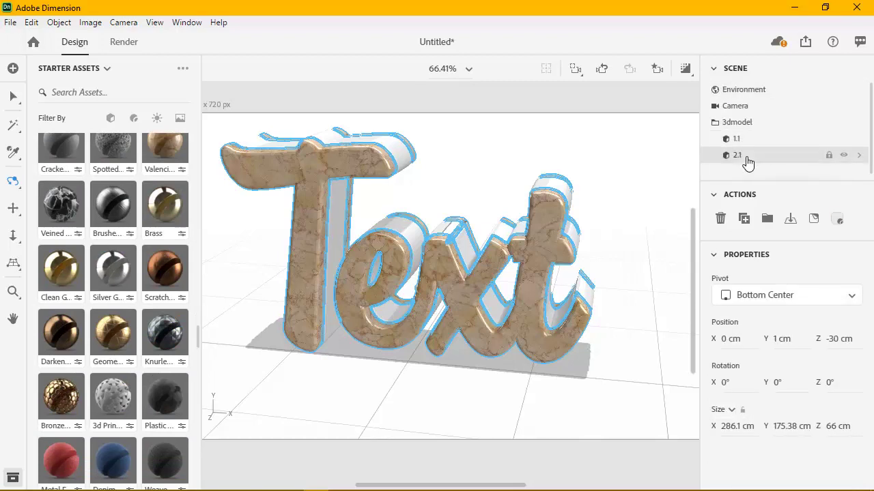
{"action": "left_click", "coordinate": [746, 161]}
{"action": "left_click_drag", "start_coordinate": [62, 396], "coordinate": [728, 160]}
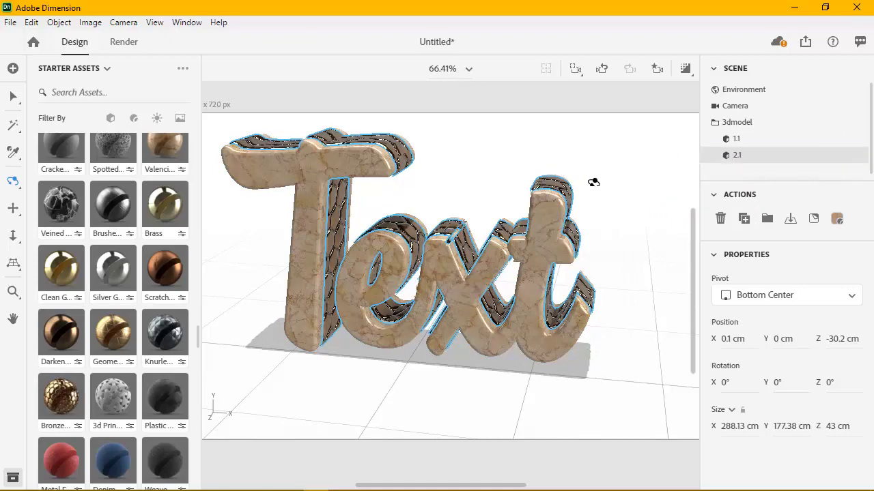
- Set the repeat of the Bronze Hexagon Tiles material on part 2.1 to 4 in X and Y
{"action": "left_click_drag", "start_coordinate": [587, 215], "coordinate": [605, 197]}
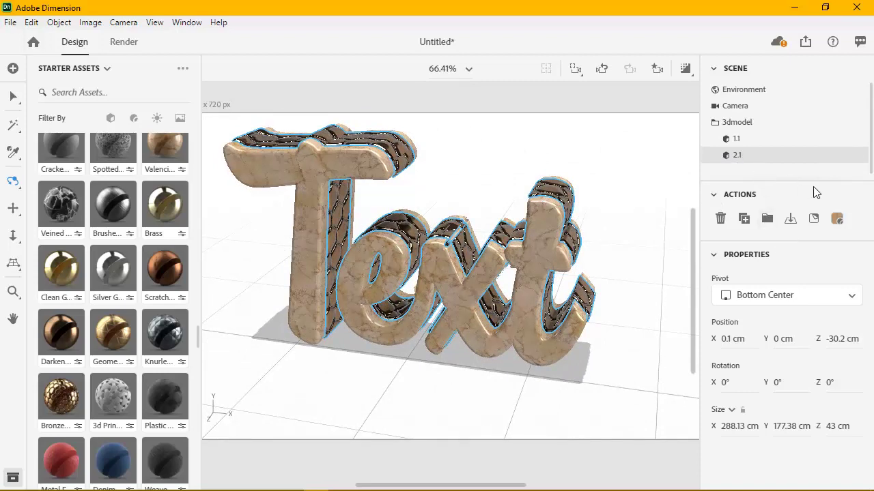
{"action": "left_click", "coordinate": [837, 220]}
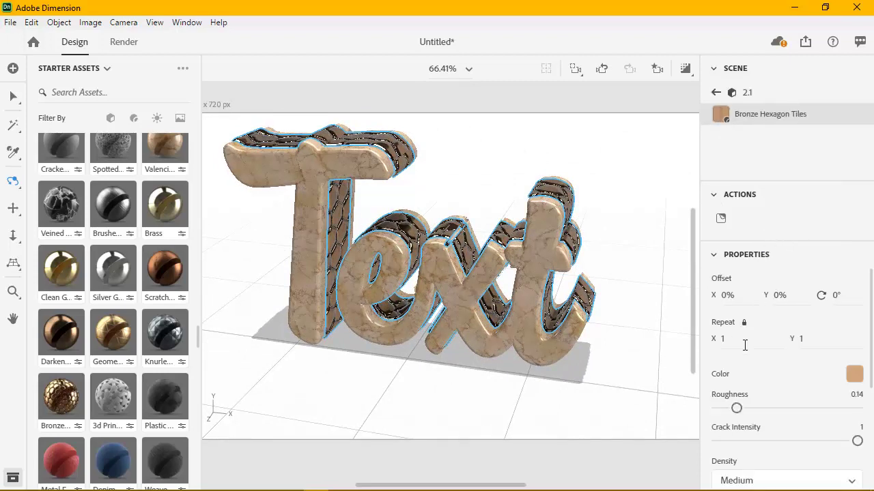
{"action": "left_click", "coordinate": [804, 344]}
{"action": "type", "text": "4"}
{"action": "mouse_move", "coordinate": [637, 232]}
{"action": "left_mouse_down"}
{"action": "mouse_move", "coordinate": [573, 318]}
{"action": "mouse_move", "coordinate": [581, 343]}
{"action": "mouse_move", "coordinate": [615, 356]}
{"action": "mouse_move", "coordinate": [640, 218]}
{"action": "mouse_move", "coordinate": [640, 156]}
{"action": "mouse_move", "coordinate": [492, 189]}
{"action": "mouse_move", "coordinate": [630, 242]}
{"action": "mouse_move", "coordinate": [637, 227]}
{"action": "left_mouse_up"}
{"action": "left_click_drag", "start_coordinate": [530, 206], "coordinate": [518, 189]}
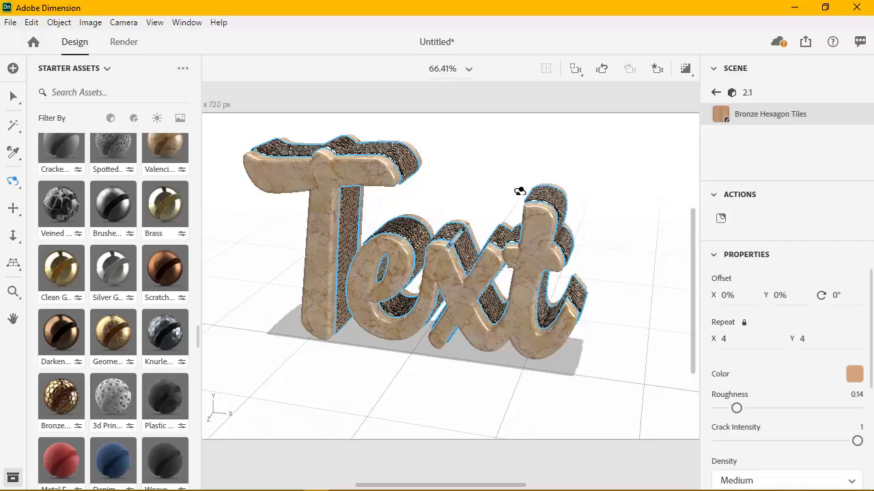
- Try the gold geometric-patterned starter material on text part 1.1
{"action": "left_click", "coordinate": [716, 92]}
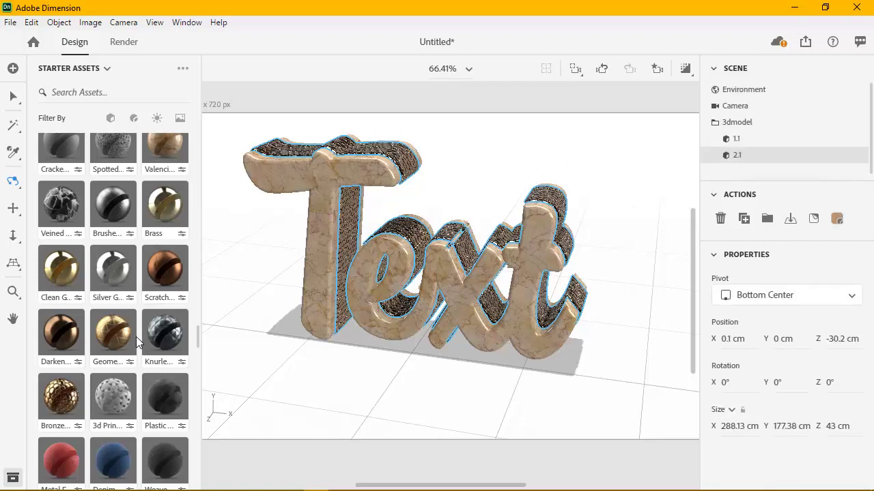
{"action": "left_click_drag", "start_coordinate": [136, 337], "coordinate": [460, 258]}
{"action": "left_click", "coordinate": [754, 147]}
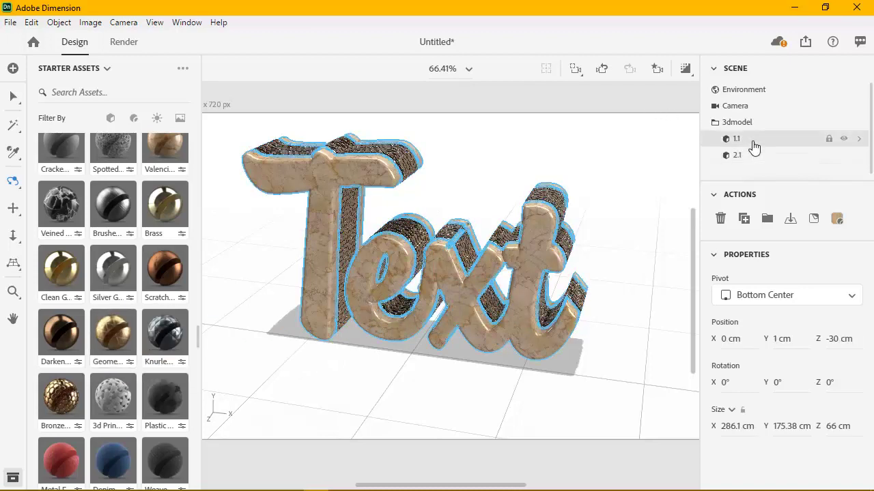
{"action": "left_click_drag", "start_coordinate": [112, 338], "coordinate": [739, 140]}
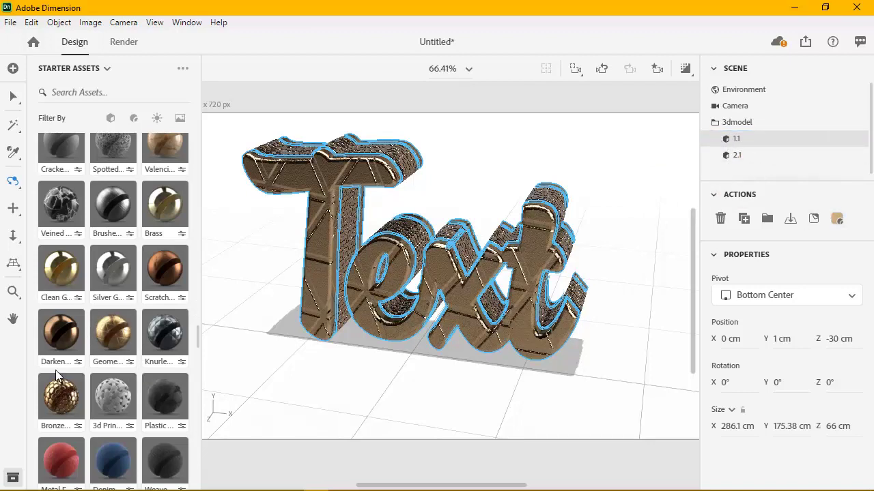
- Apply the Clean Gold material to text part 1.1 and inspect it from a higher angle
{"action": "scroll", "coordinate": [164, 311], "scroll_direction": "down", "scroll_amount": 2}
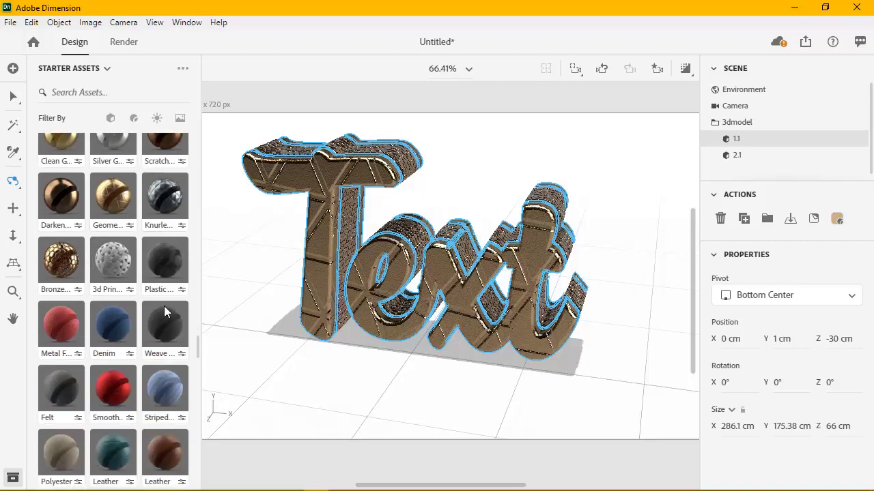
{"action": "scroll", "coordinate": [164, 306], "scroll_direction": "down", "scroll_amount": 1}
{"action": "scroll", "coordinate": [163, 307], "scroll_direction": "up", "scroll_amount": 3}
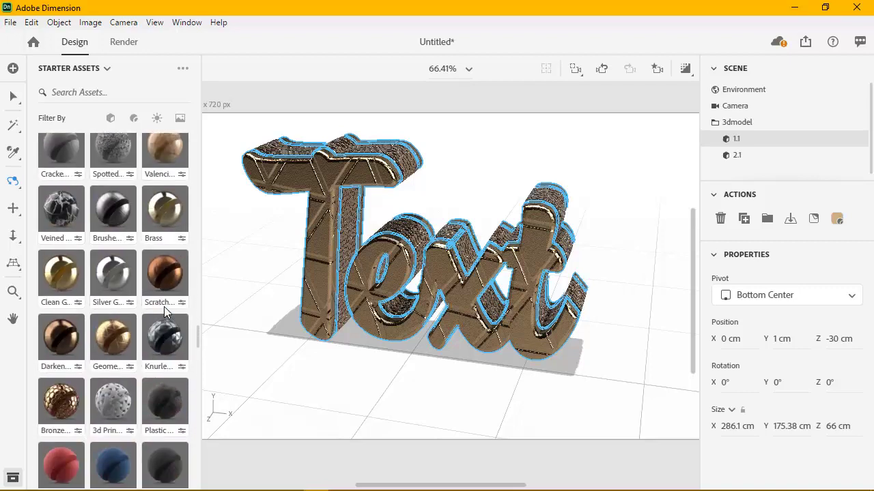
{"action": "scroll", "coordinate": [164, 307], "scroll_direction": "up", "scroll_amount": 1}
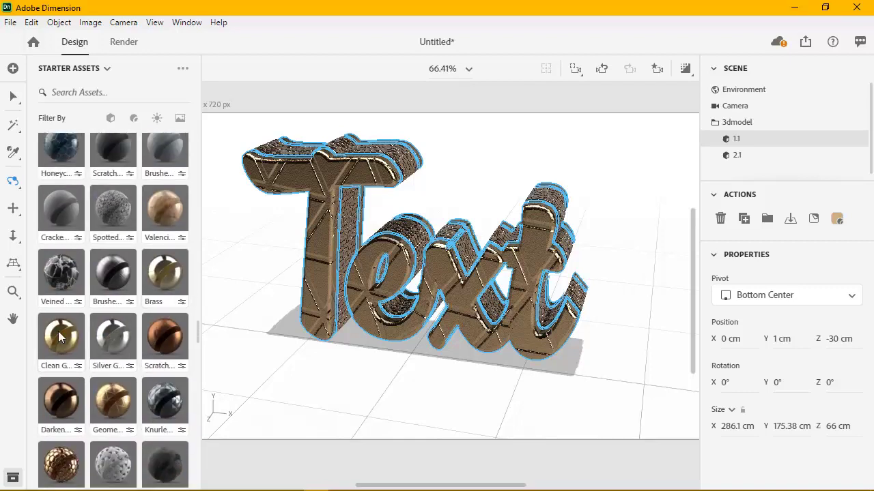
{"action": "left_click_drag", "start_coordinate": [59, 336], "coordinate": [748, 150]}
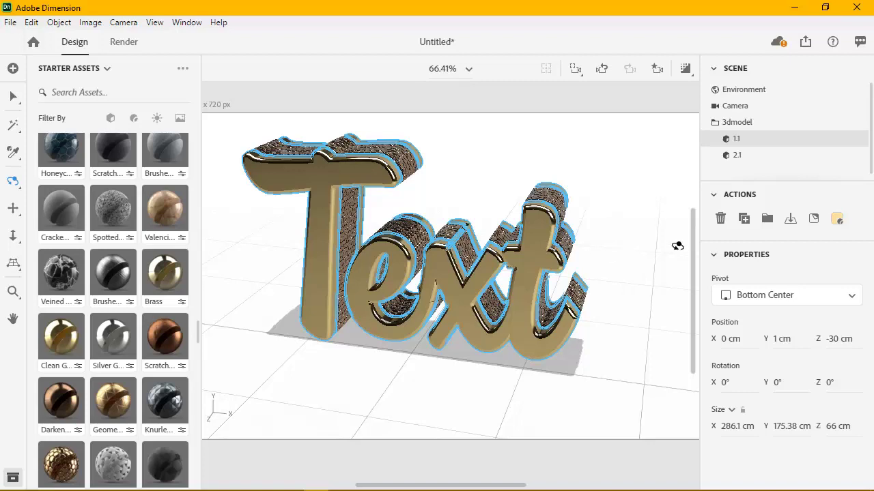
{"action": "left_click", "coordinate": [838, 219]}
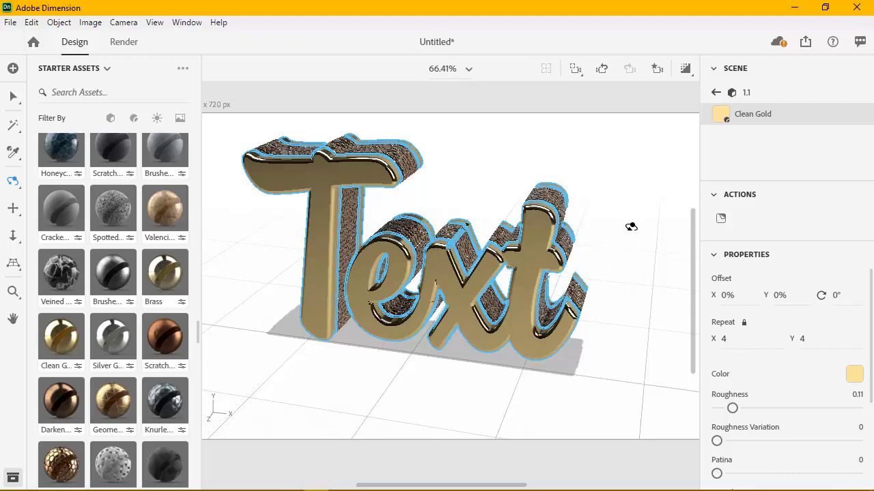
{"action": "mouse_move", "coordinate": [622, 215]}
{"action": "left_mouse_down"}
{"action": "mouse_move", "coordinate": [645, 167]}
{"action": "mouse_move", "coordinate": [621, 227]}
{"action": "left_mouse_up"}
{"action": "left_click_drag", "start_coordinate": [530, 206], "coordinate": [628, 203]}
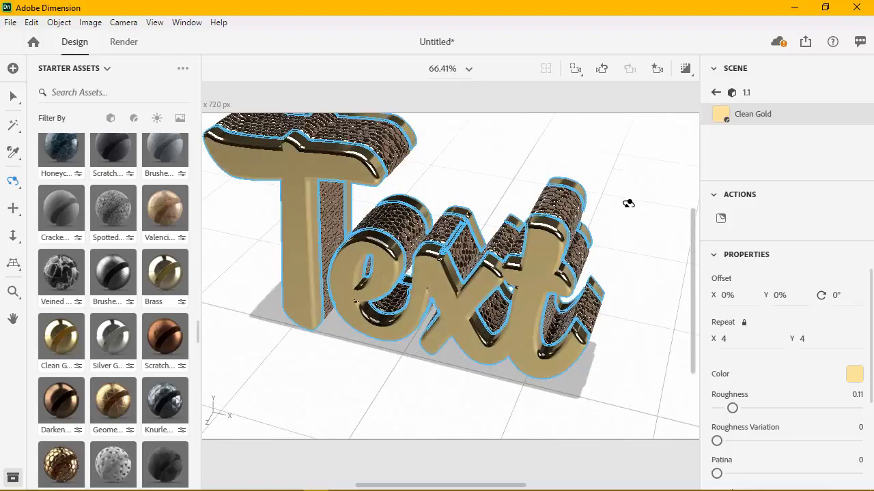
- Set the repeat of the Bronze Hexagon Tiles material on part 2.1 to 2 in X and Y
{"action": "left_click", "coordinate": [713, 96]}
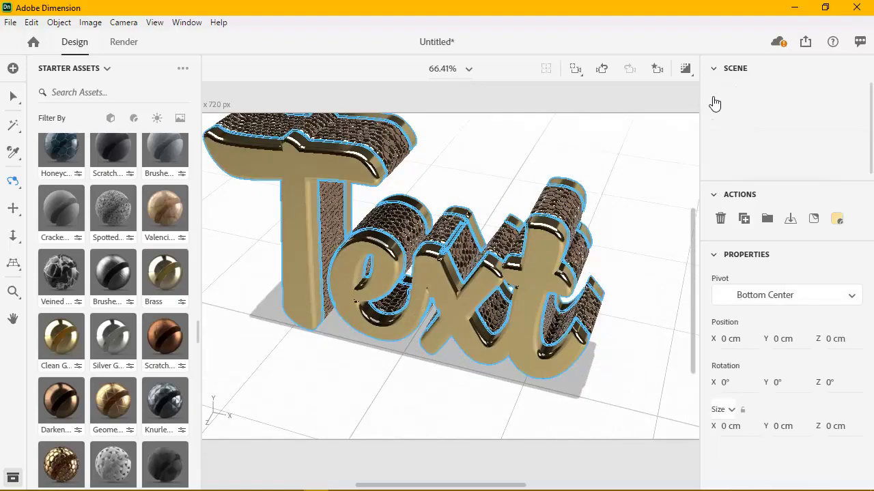
{"action": "left_click", "coordinate": [839, 223]}
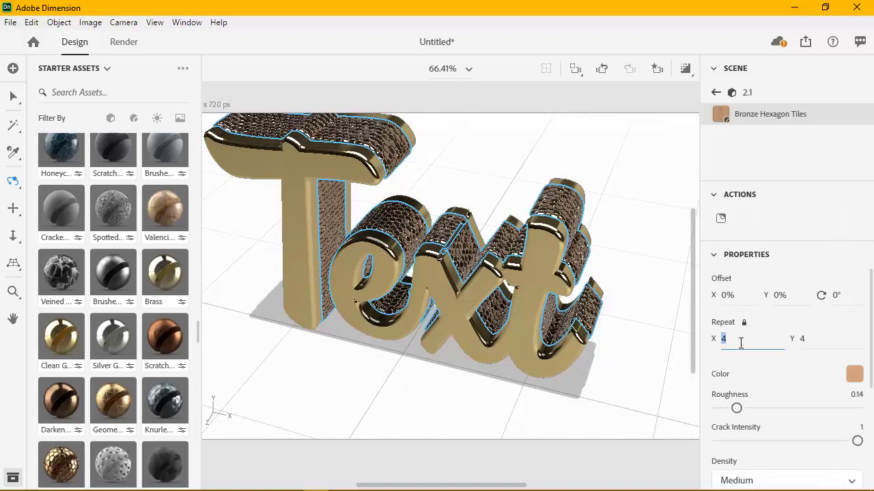
{"action": "type", "text": "3"}
{"action": "key", "text": "Return"}
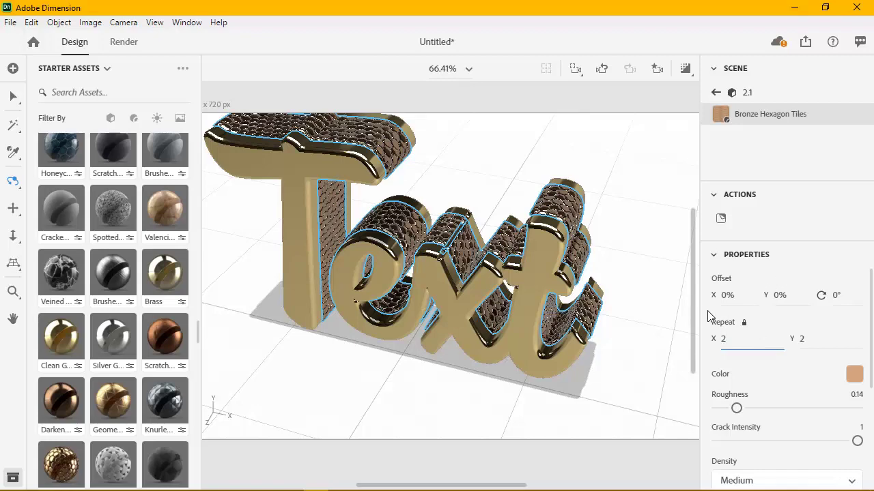
{"action": "key", "text": "Return"}
- Adjust the camera's angle, distance and position so the whole text fills most of the canvas
{"action": "left_click_drag", "start_coordinate": [637, 266], "coordinate": [640, 224]}
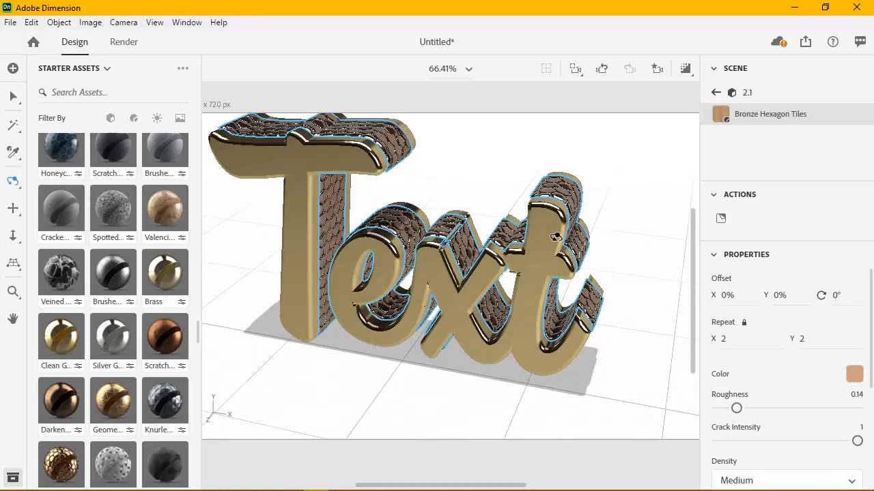
{"action": "scroll", "coordinate": [639, 224], "scroll_direction": "down", "scroll_amount": 5}
{"action": "scroll", "coordinate": [556, 237], "scroll_direction": "up", "scroll_amount": 5}
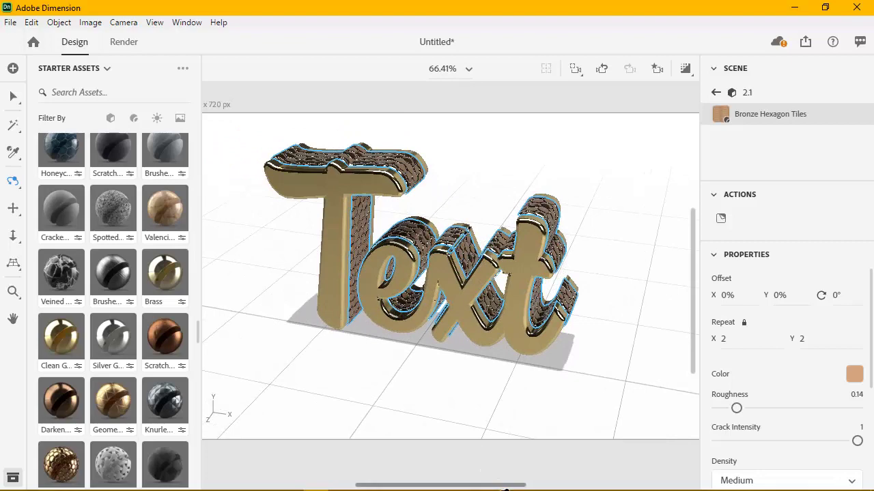
{"action": "left_click_drag", "start_coordinate": [495, 483], "coordinate": [497, 451]}
{"action": "scroll", "coordinate": [470, 340], "scroll_direction": "down", "scroll_amount": 5}
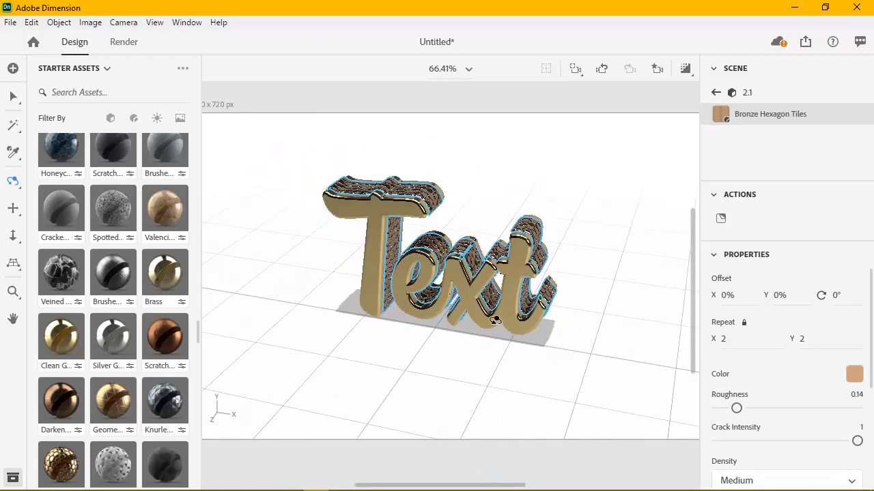
{"action": "scroll", "coordinate": [500, 306], "scroll_direction": "up", "scroll_amount": 2}
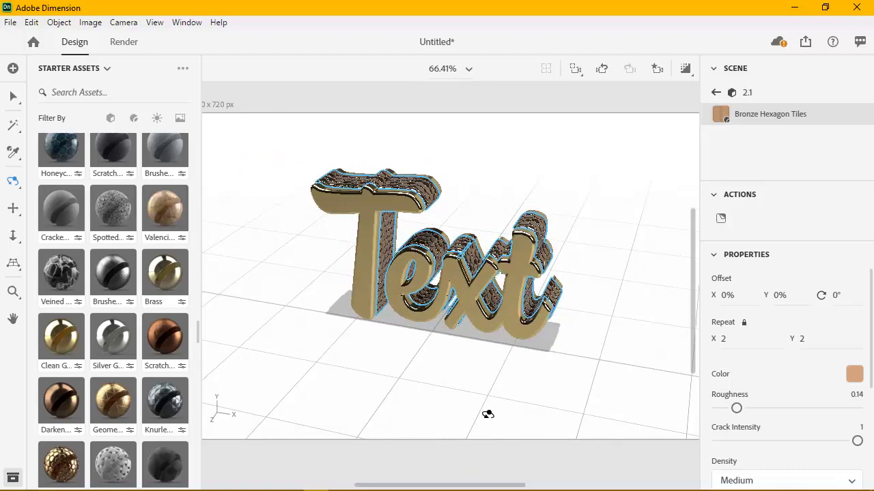
{"action": "left_click", "coordinate": [13, 208]}
{"action": "left_click_drag", "start_coordinate": [477, 270], "coordinate": [479, 294]}
{"action": "scroll", "coordinate": [464, 288], "scroll_direction": "up", "scroll_amount": 1}
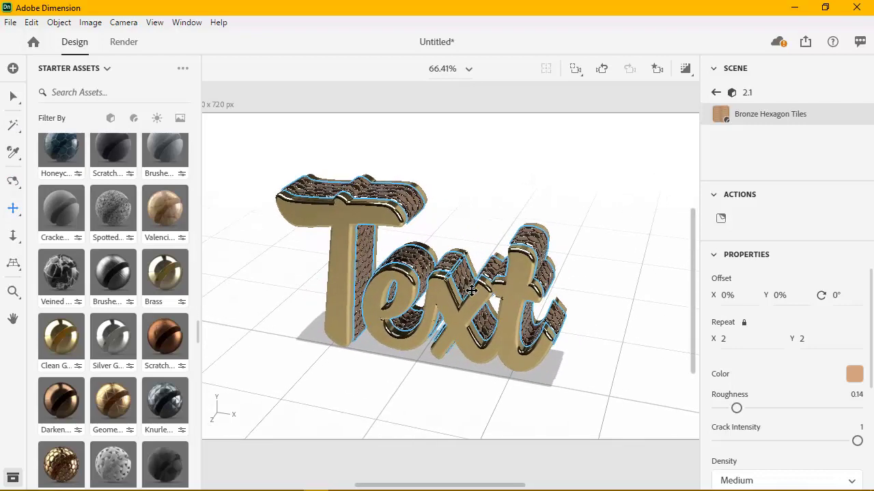
{"action": "mouse_move", "coordinate": [479, 293]}
{"action": "left_mouse_down"}
{"action": "mouse_move", "coordinate": [518, 274]}
{"action": "mouse_move", "coordinate": [499, 292]}
{"action": "mouse_move", "coordinate": [507, 292]}
{"action": "mouse_move", "coordinate": [492, 291]}
{"action": "left_mouse_up"}
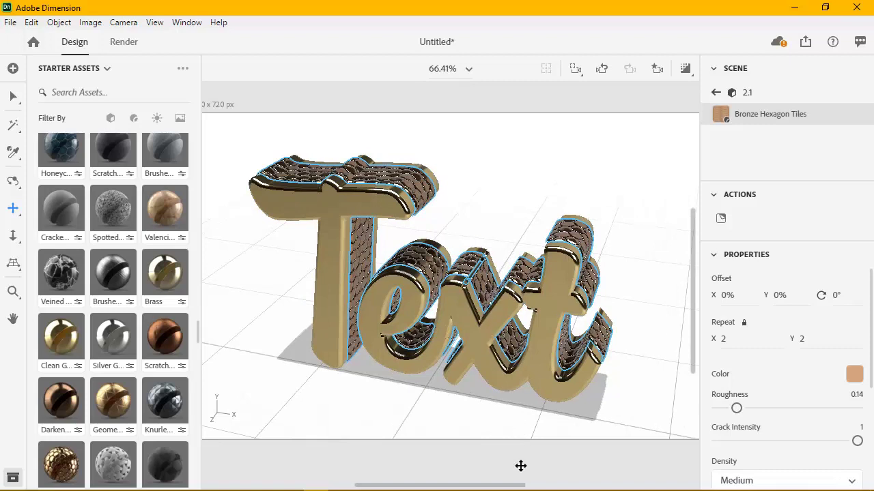
{"action": "mouse_move", "coordinate": [522, 487]}
{"action": "left_mouse_down"}
{"action": "mouse_move", "coordinate": [583, 486]}
{"action": "mouse_move", "coordinate": [470, 484]}
{"action": "mouse_move", "coordinate": [526, 485]}
{"action": "left_mouse_up"}
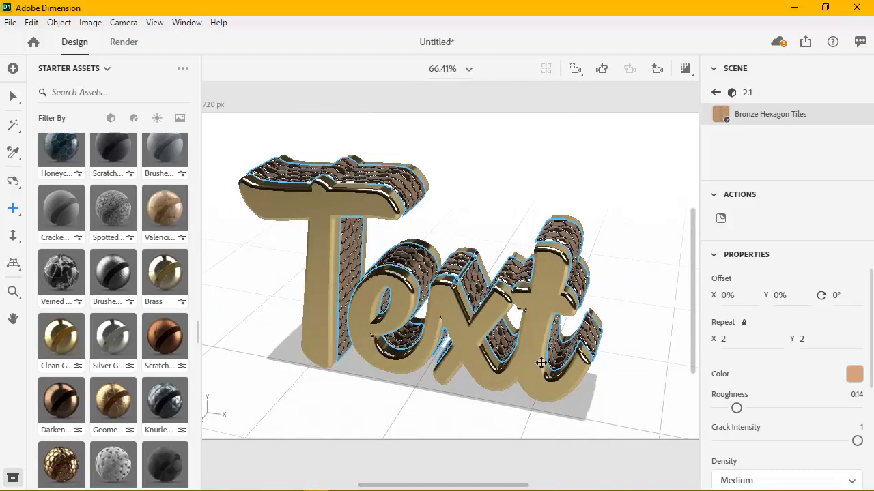
- Set the canvas zoom to 50% so the full 1280 x 720 px frame fits
{"action": "key", "text": "ctrl+minus"}
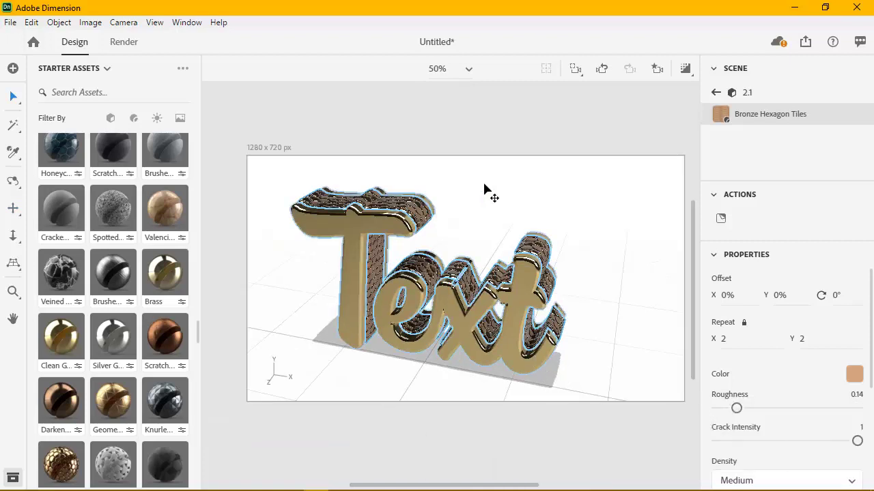
{"action": "left_click", "coordinate": [474, 76]}
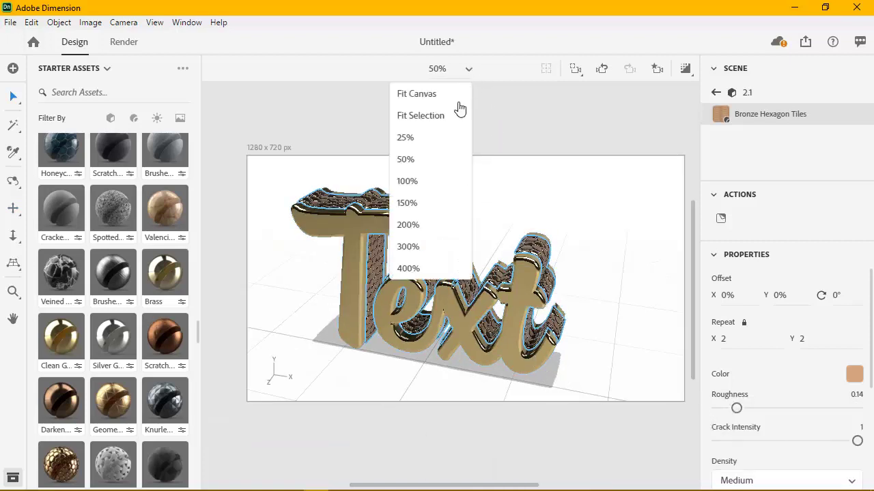
{"action": "left_click", "coordinate": [409, 164]}
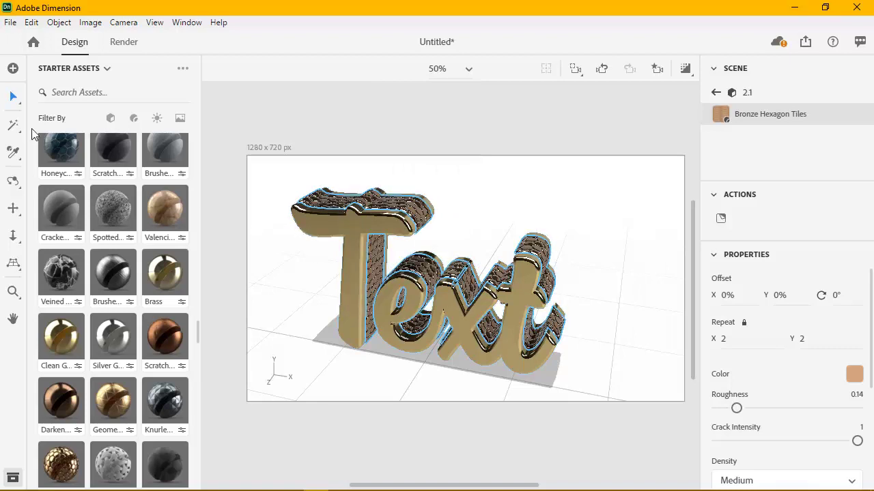
- Orbit and pan the camera to centre the text in the frame, viewed slightly from above and the side
{"action": "left_click", "coordinate": [13, 181]}
{"action": "left_click_drag", "start_coordinate": [603, 269], "coordinate": [628, 260]}
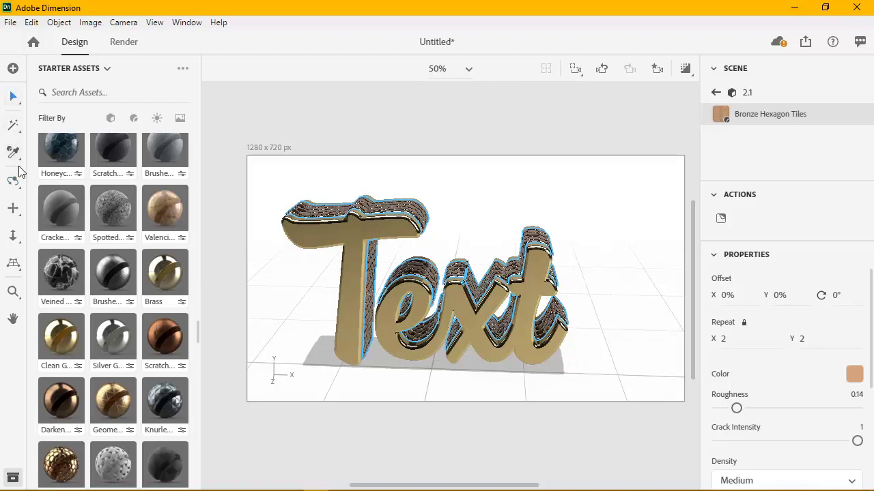
{"action": "left_click", "coordinate": [13, 208]}
{"action": "left_click_drag", "start_coordinate": [461, 272], "coordinate": [481, 273]}
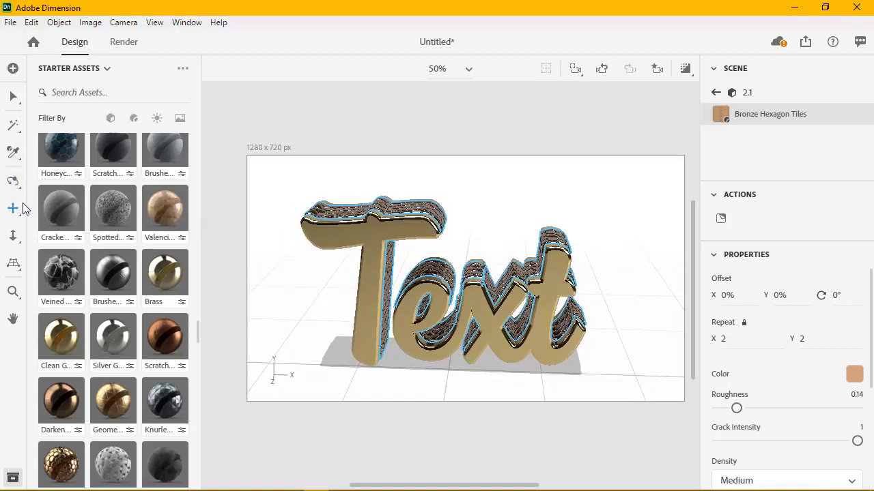
{"action": "left_click_drag", "start_coordinate": [624, 252], "coordinate": [635, 252]}
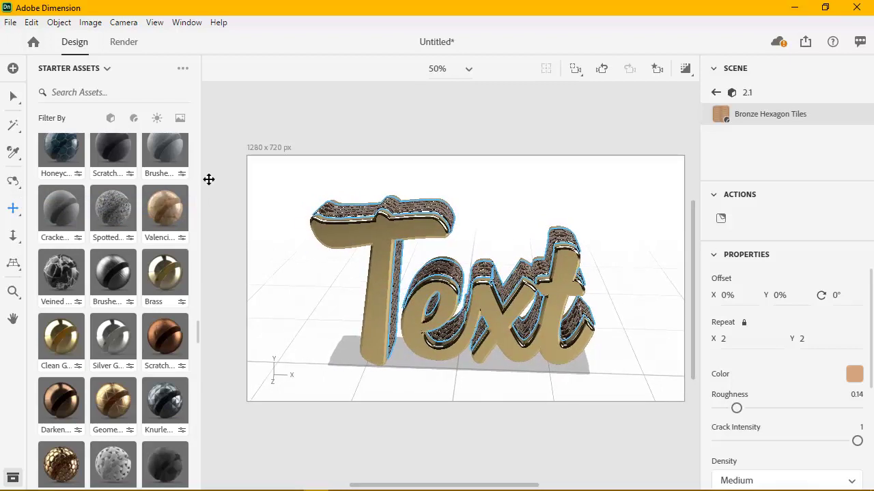
{"action": "left_click", "coordinate": [22, 178]}
{"action": "left_click_drag", "start_coordinate": [607, 207], "coordinate": [596, 229]}
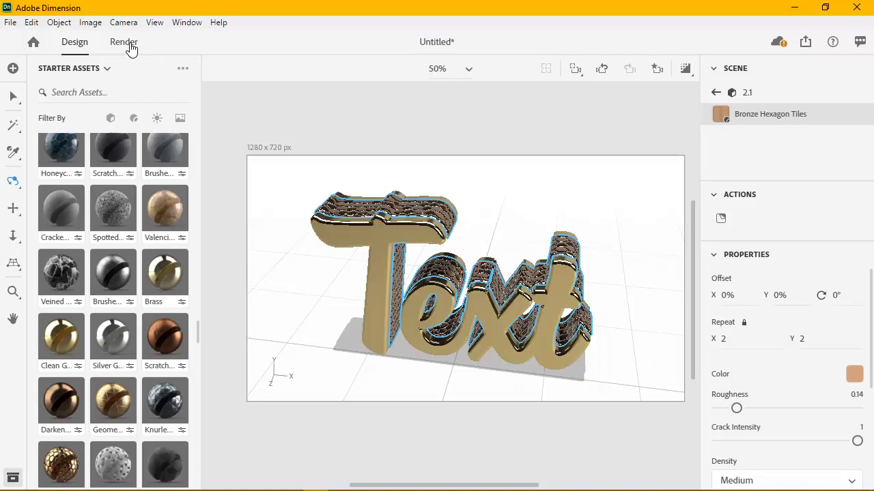
- Set the render export formats to both PSD (32 Bits/Channel) and PNG
{"action": "left_click", "coordinate": [125, 44]}
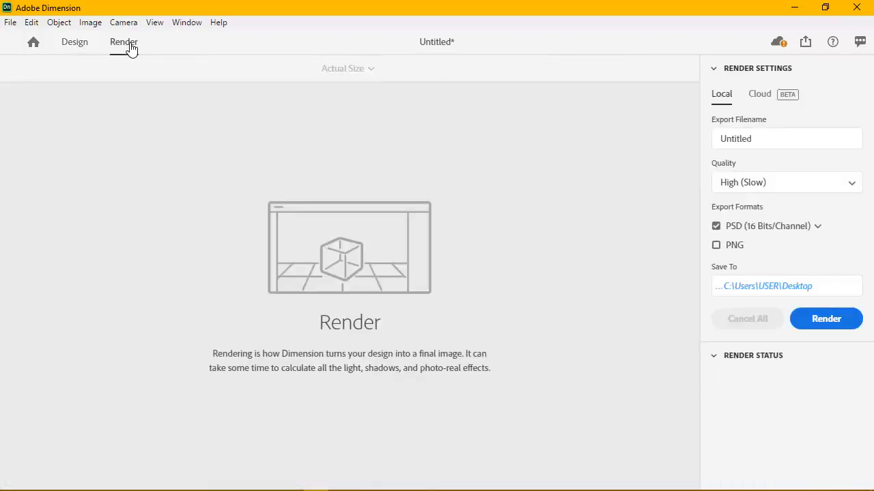
{"action": "left_click", "coordinate": [716, 226]}
{"action": "left_click", "coordinate": [716, 246]}
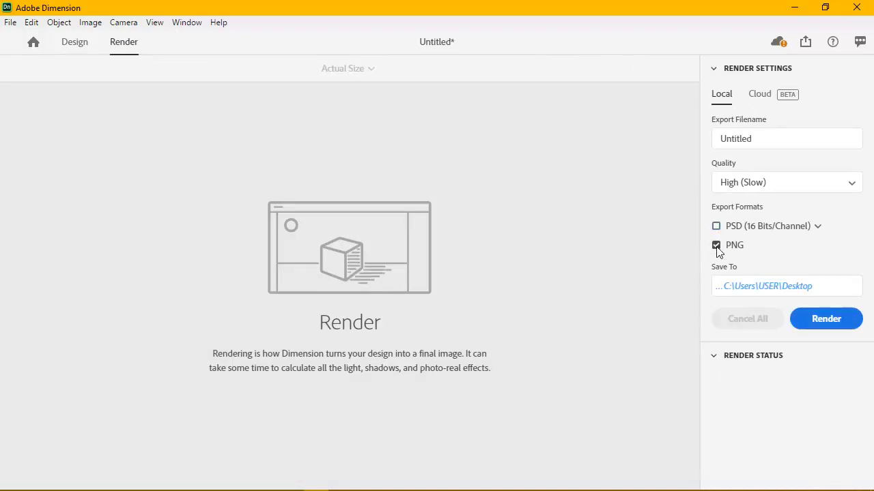
{"action": "left_click", "coordinate": [716, 226]}
{"action": "left_click", "coordinate": [821, 233]}
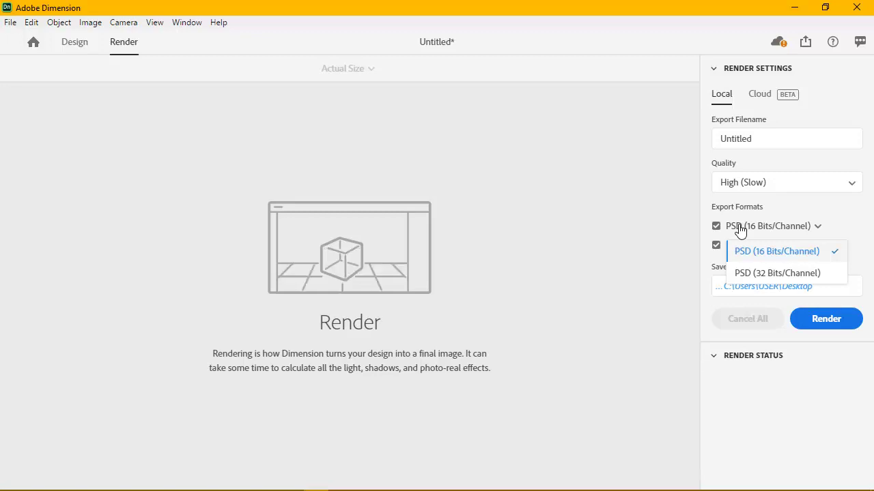
{"action": "left_click", "coordinate": [769, 274]}
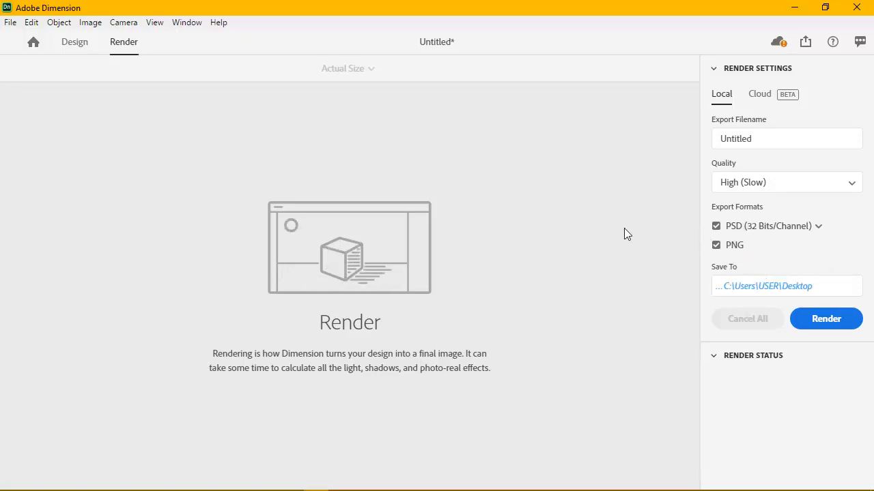
- Start the local render at High (Slow) quality and check the text in its preview
{"action": "left_click", "coordinate": [713, 355]}
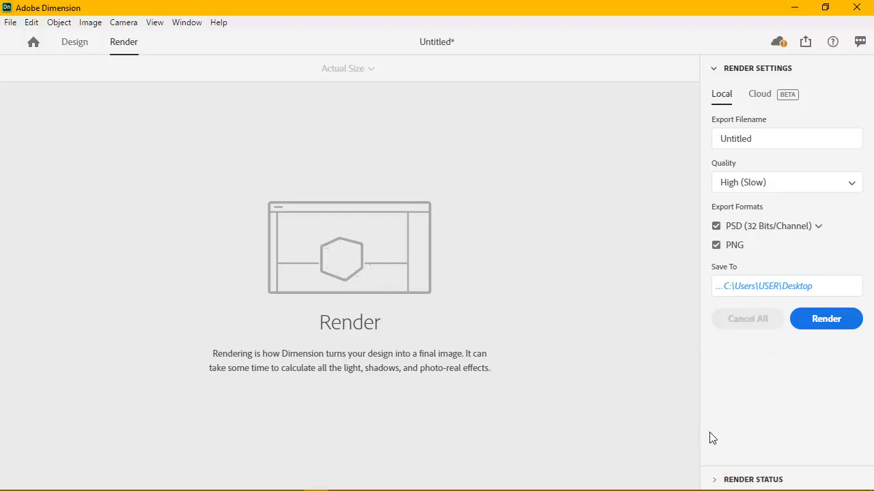
{"action": "left_click", "coordinate": [716, 480]}
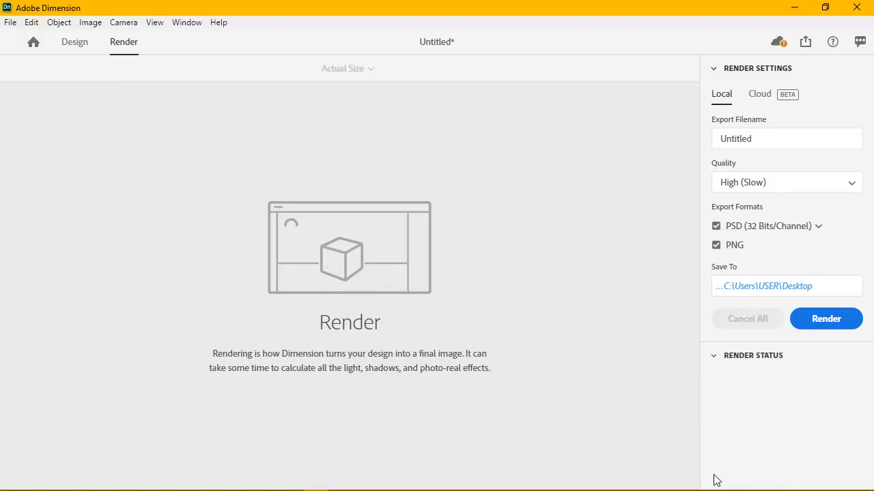
{"action": "left_click", "coordinate": [853, 320]}
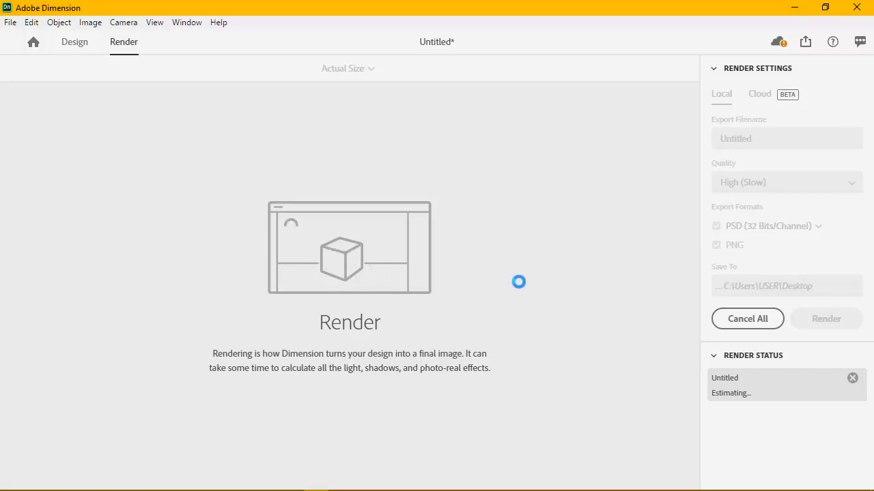
{"action": "scroll", "coordinate": [494, 278], "scroll_direction": "down", "scroll_amount": 2}
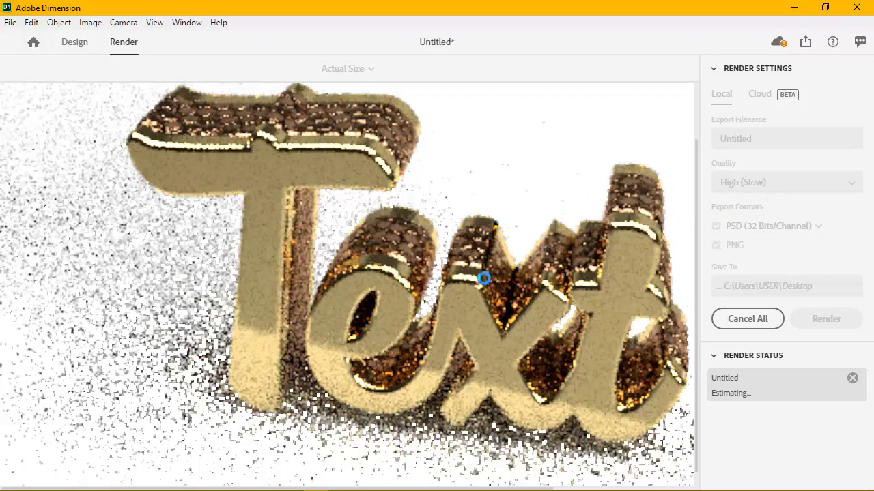
{"action": "scroll", "coordinate": [505, 276], "scroll_direction": "down", "scroll_amount": 1}
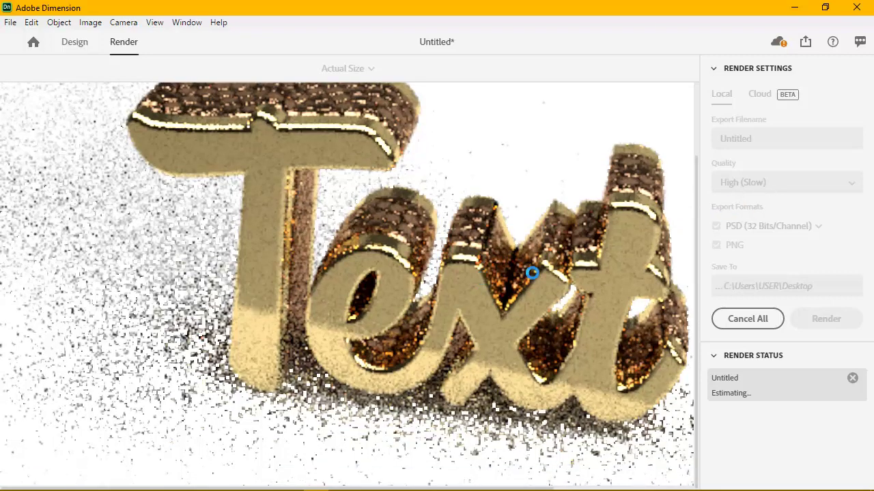
- Cancel the running render and set the render quality to Low (Fast)
{"action": "left_click", "coordinate": [738, 322]}
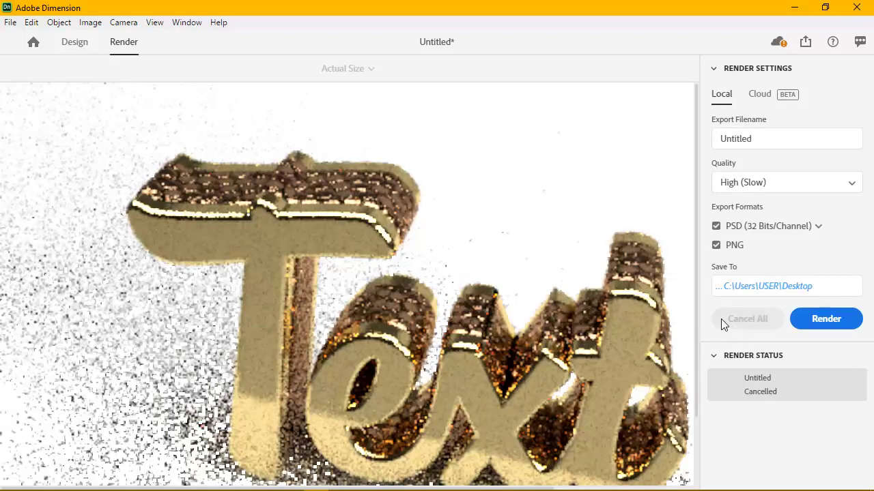
{"action": "scroll", "coordinate": [515, 304], "scroll_direction": "down", "scroll_amount": 4}
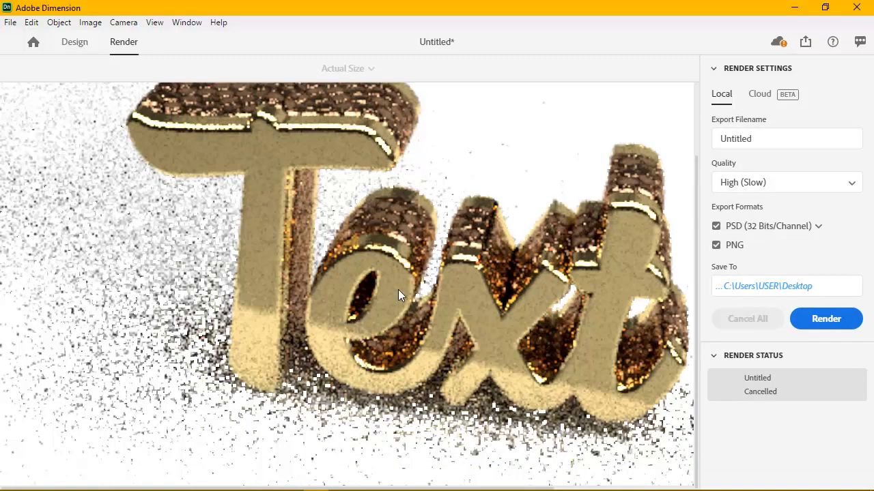
{"action": "scroll", "coordinate": [448, 282], "scroll_direction": "up", "scroll_amount": 1}
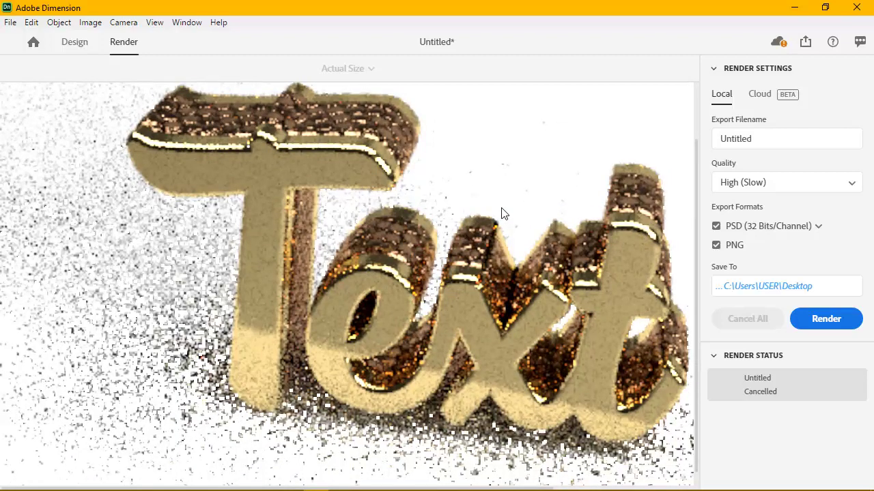
{"action": "scroll", "coordinate": [502, 214], "scroll_direction": "down", "scroll_amount": 1}
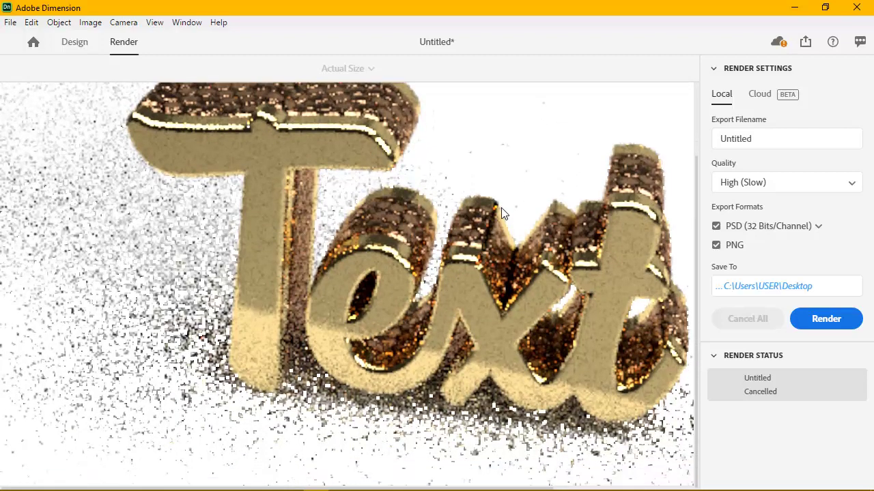
{"action": "left_click", "coordinate": [812, 183]}
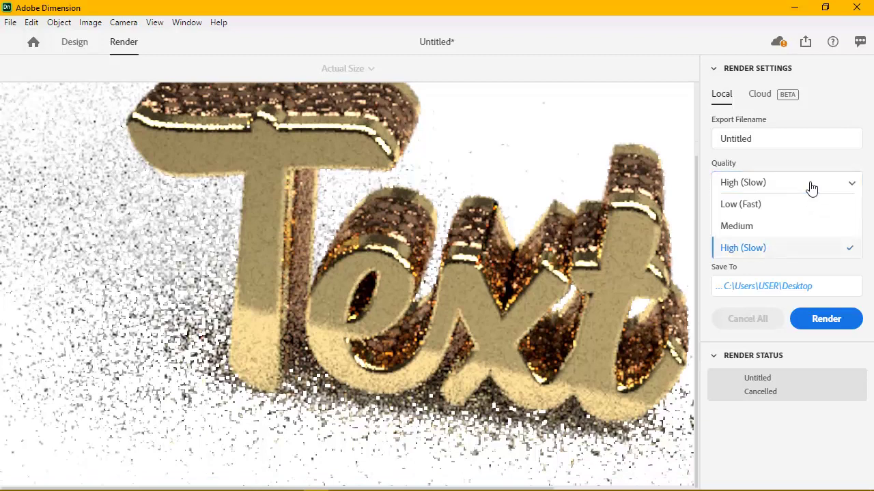
{"action": "left_click", "coordinate": [754, 206]}
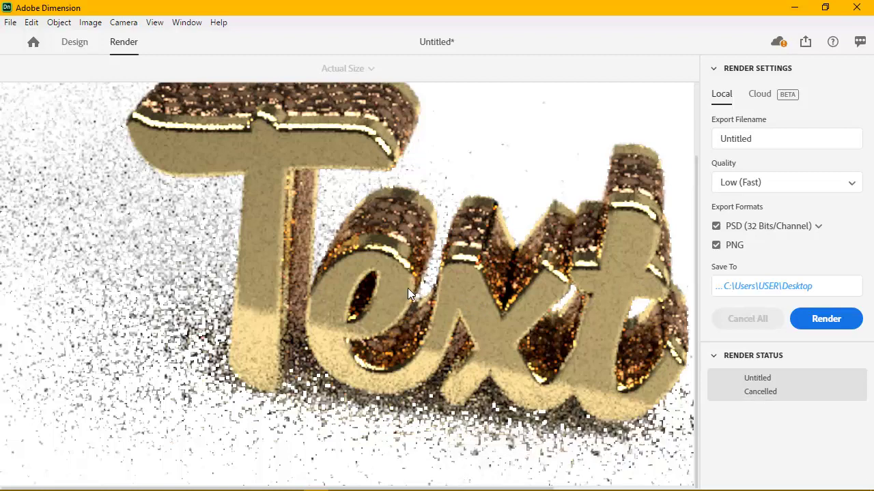
- Pan and dolly the camera so the text fills more of the canvas frame, and return to the render setup
{"action": "left_click", "coordinate": [73, 49]}
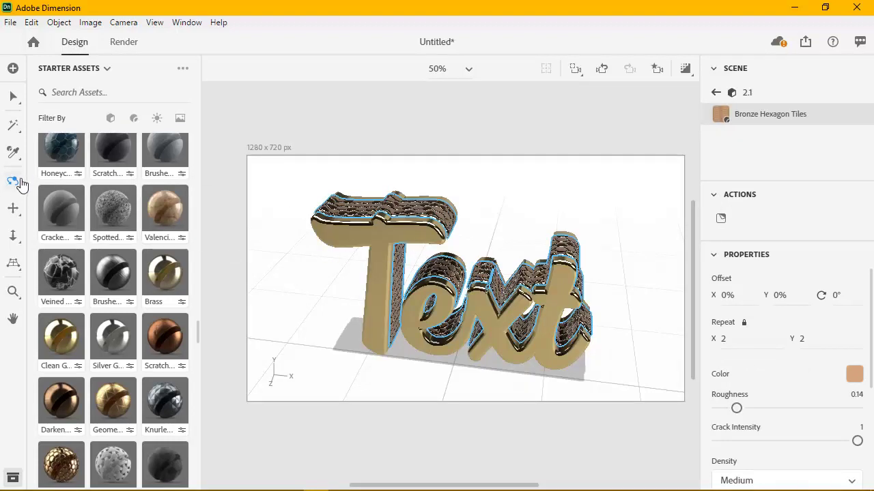
{"action": "left_click", "coordinate": [14, 208]}
{"action": "left_click_drag", "start_coordinate": [578, 299], "coordinate": [565, 296]}
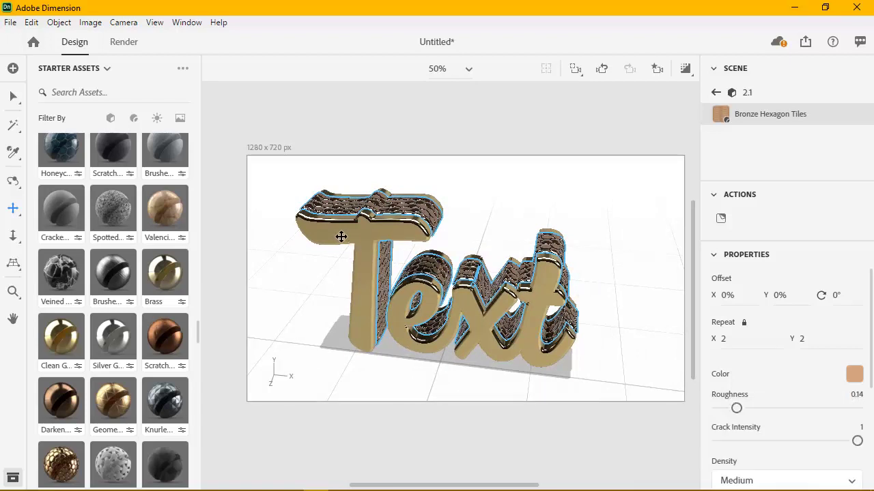
{"action": "left_click", "coordinate": [470, 71]}
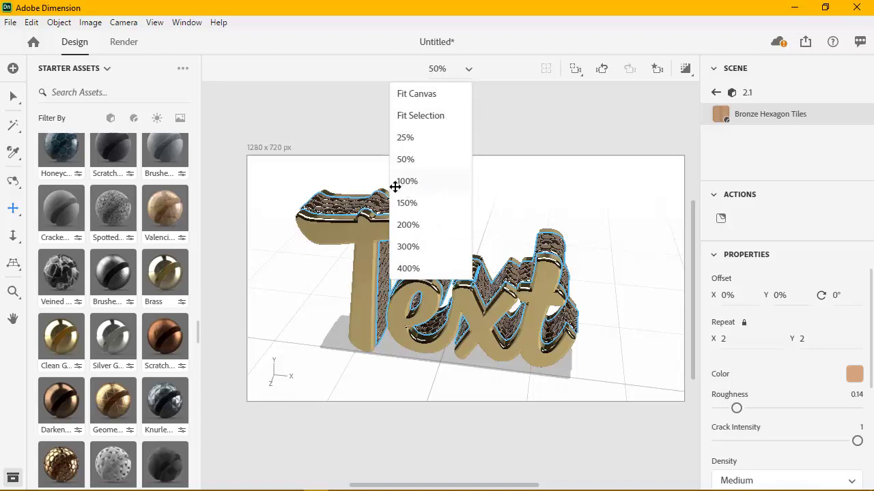
{"action": "left_click", "coordinate": [373, 141]}
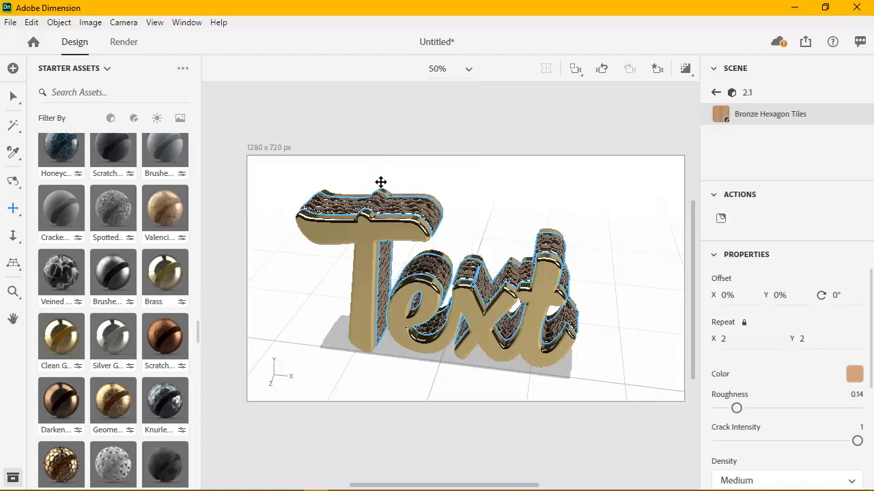
{"action": "scroll", "coordinate": [507, 277], "scroll_direction": "up", "scroll_amount": 1}
{"action": "scroll", "coordinate": [506, 278], "scroll_direction": "up", "scroll_amount": 1}
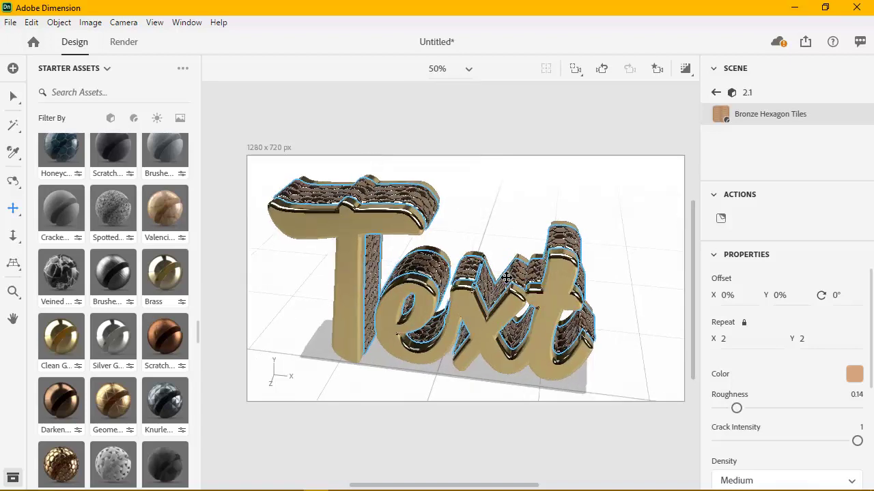
{"action": "scroll", "coordinate": [507, 278], "scroll_direction": "down", "scroll_amount": 1}
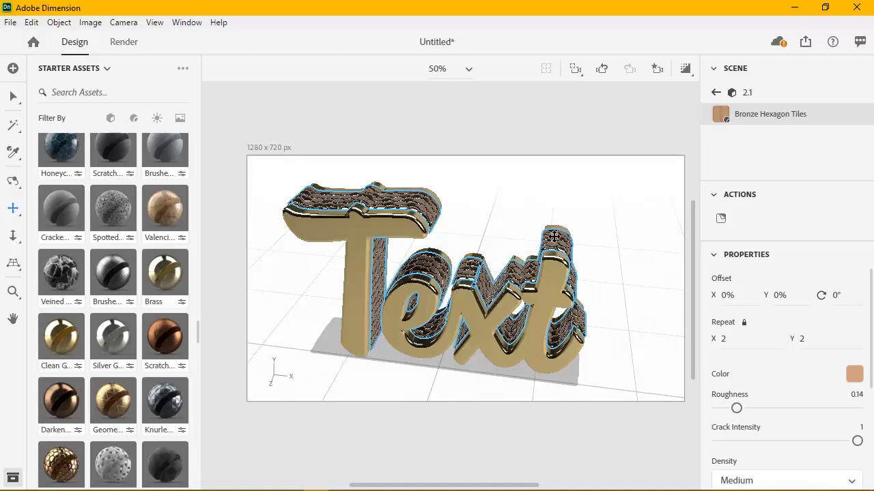
{"action": "left_click", "coordinate": [716, 92]}
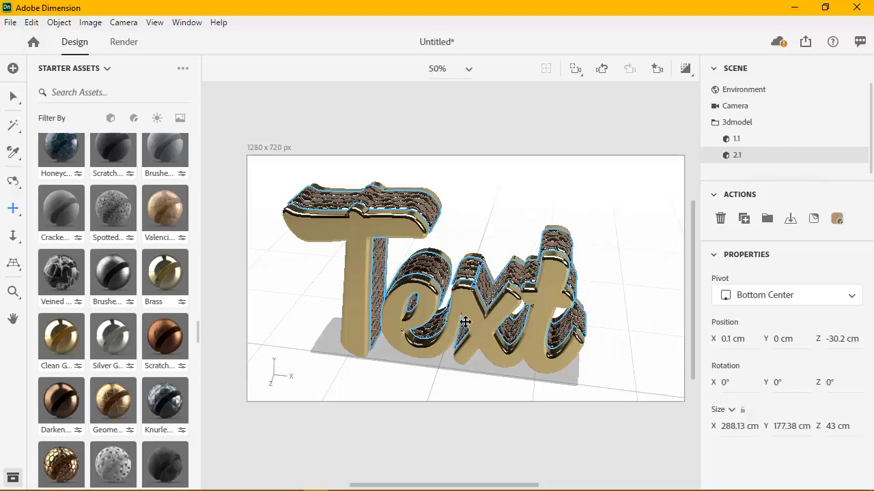
{"action": "left_click", "coordinate": [136, 43]}
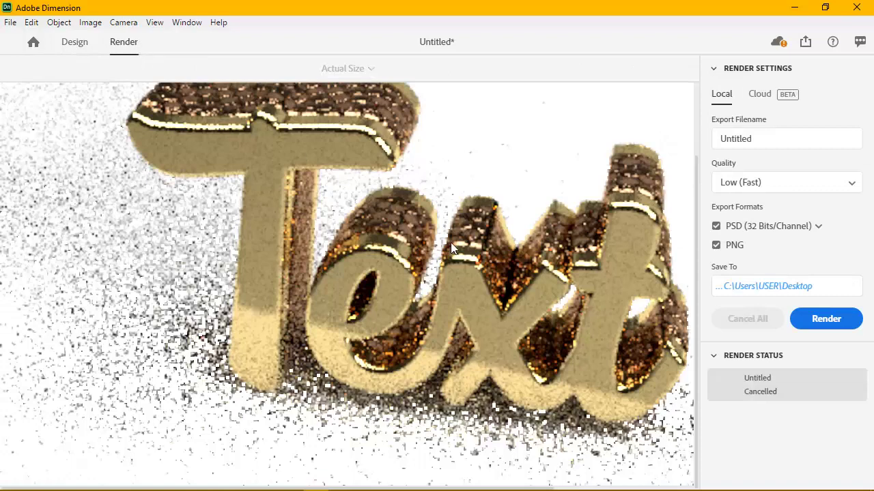
- Try the Medium and High (Slow) render qualities and return the setting to Low (Fast)
{"action": "left_click", "coordinate": [840, 195]}
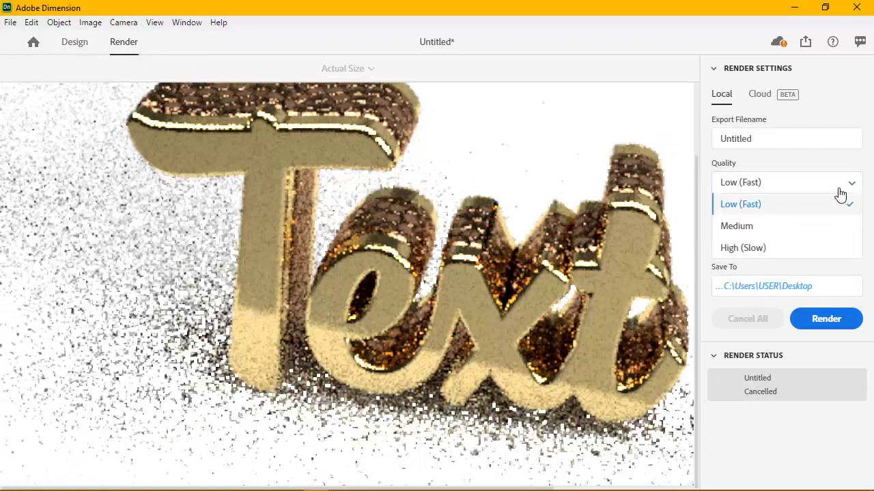
{"action": "left_click", "coordinate": [734, 208]}
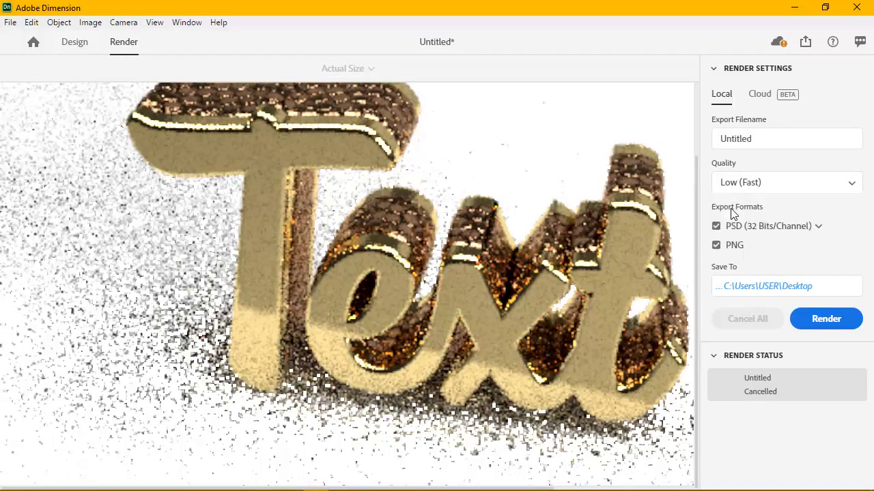
{"action": "left_click", "coordinate": [759, 190]}
{"action": "left_click", "coordinate": [753, 231]}
{"action": "left_click", "coordinate": [764, 191]}
{"action": "left_click", "coordinate": [755, 254]}
{"action": "left_click", "coordinate": [757, 190]}
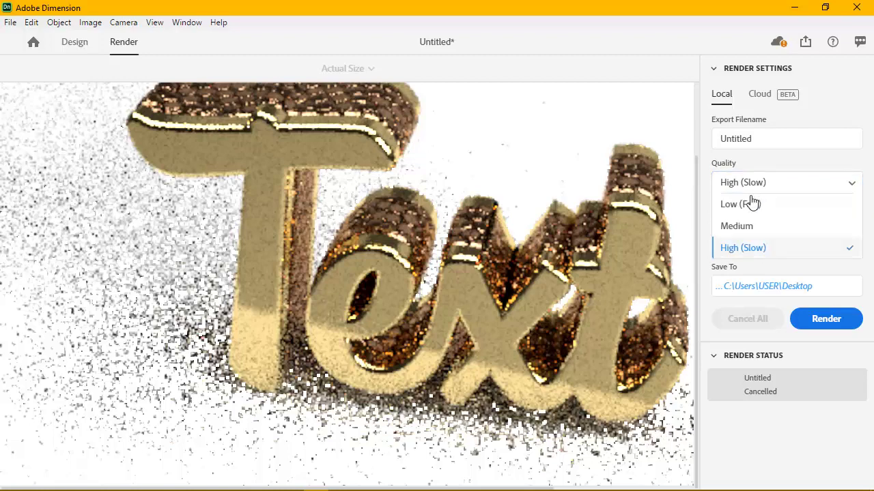
{"action": "left_click", "coordinate": [750, 202]}
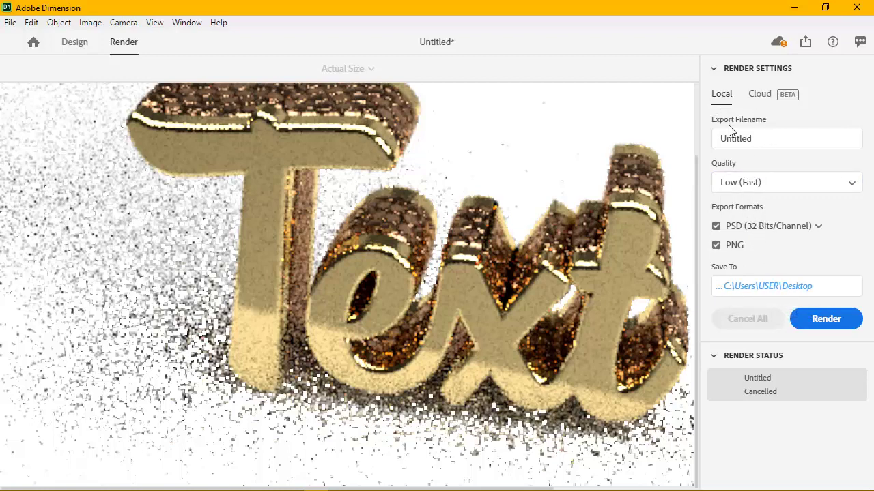
- Start the local render at Low (Fast) quality and inspect the whole text in its preview
{"action": "left_click", "coordinate": [822, 325]}
{"action": "left_click", "coordinate": [484, 247]}
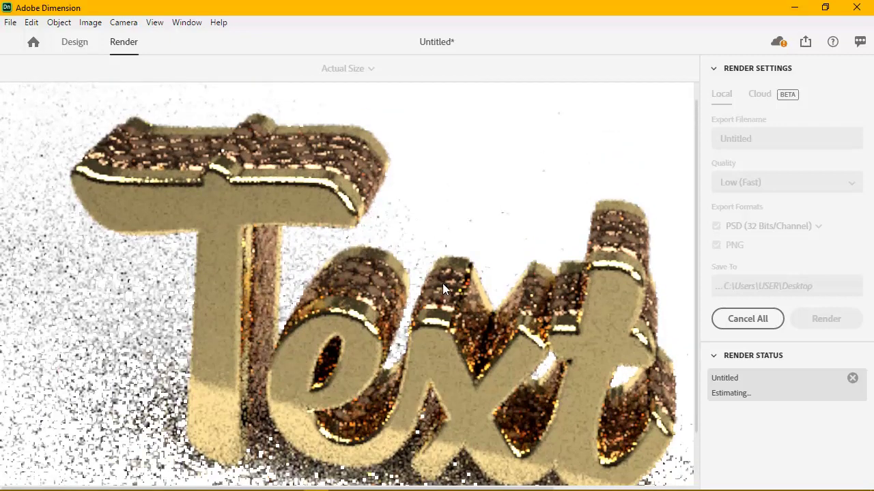
{"action": "scroll", "coordinate": [442, 283], "scroll_direction": "down", "scroll_amount": 2}
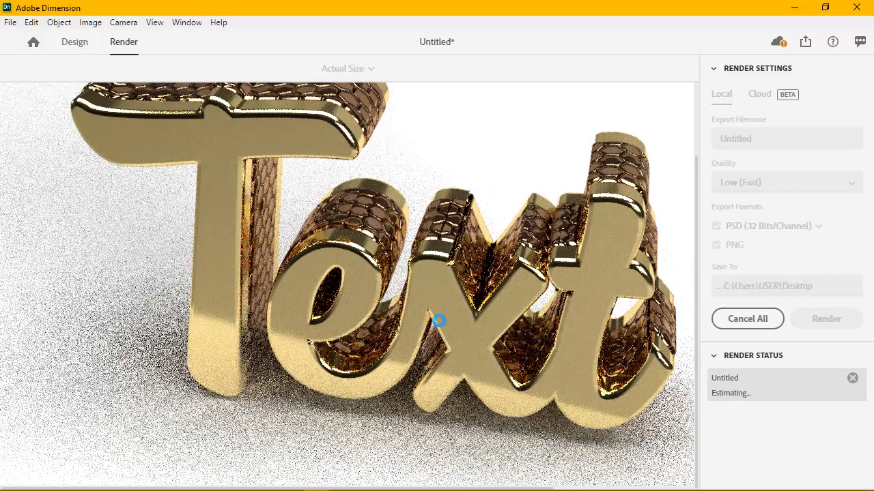
{"action": "scroll", "coordinate": [400, 253], "scroll_direction": "up", "scroll_amount": 2}
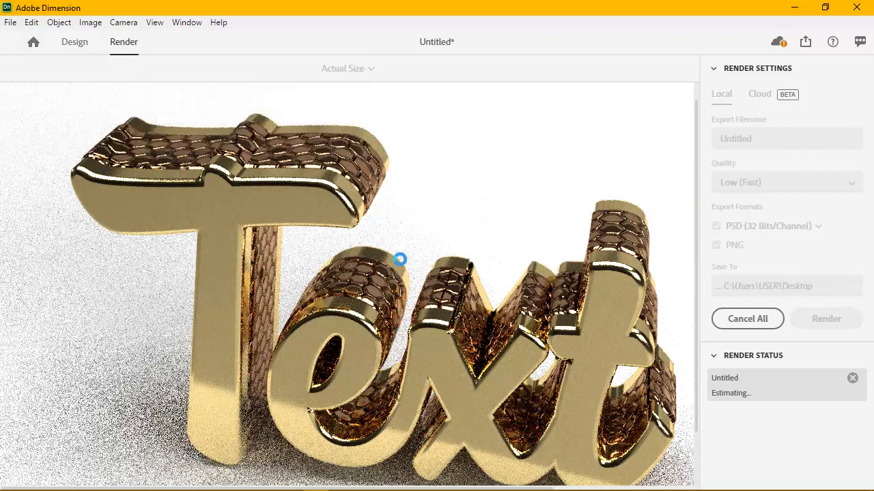
{"action": "scroll", "coordinate": [567, 278], "scroll_direction": "down", "scroll_amount": 2}
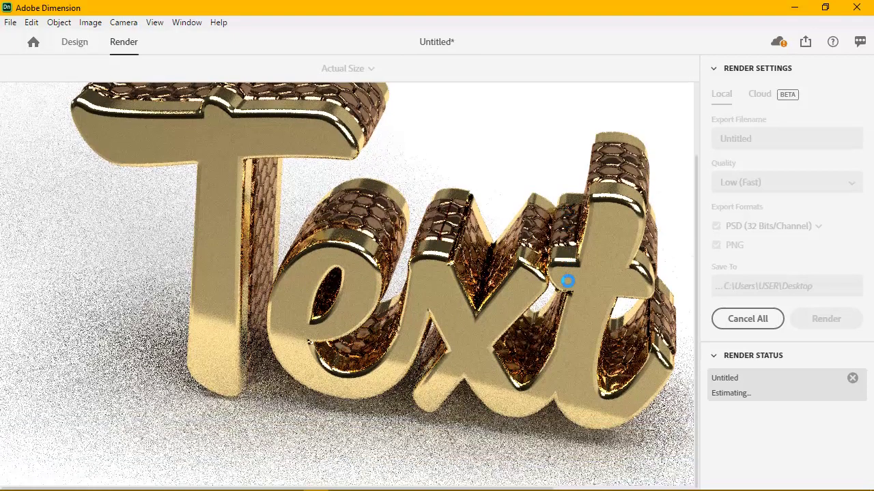
{"action": "scroll", "coordinate": [567, 281], "scroll_direction": "up", "scroll_amount": 2}
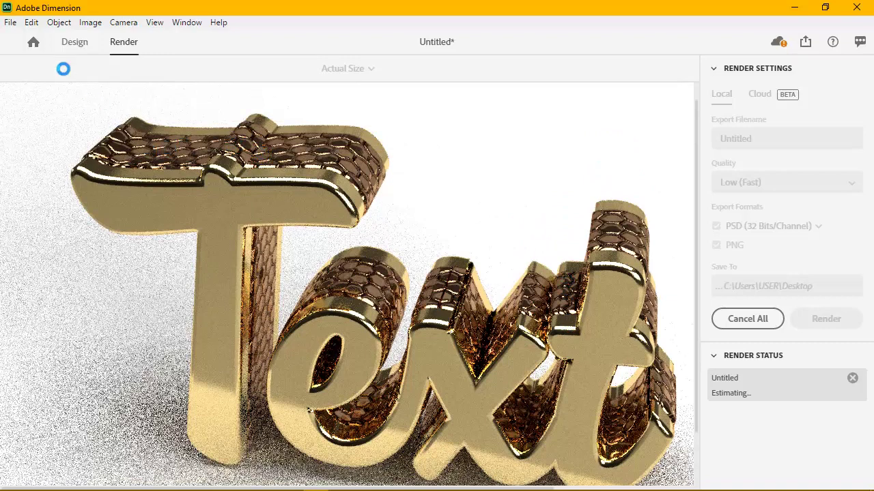
{"action": "scroll", "coordinate": [380, 244], "scroll_direction": "down", "scroll_amount": 2}
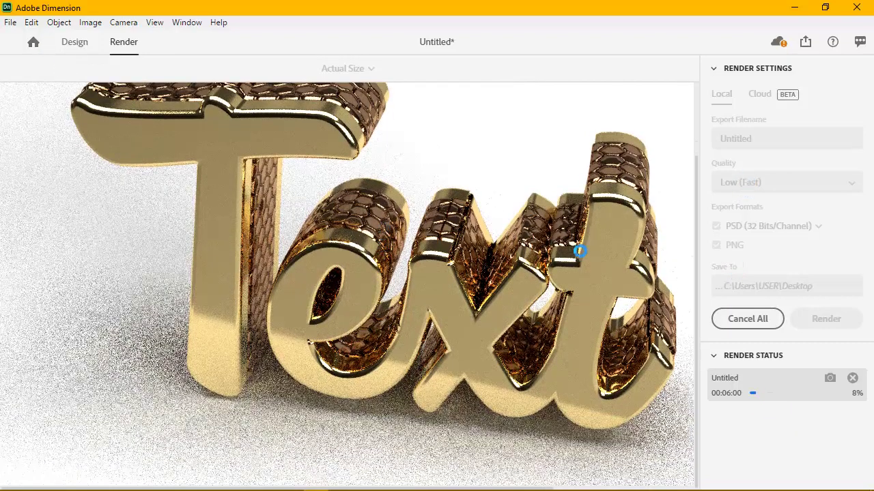
{"action": "scroll", "coordinate": [575, 298], "scroll_direction": "up", "scroll_amount": 3}
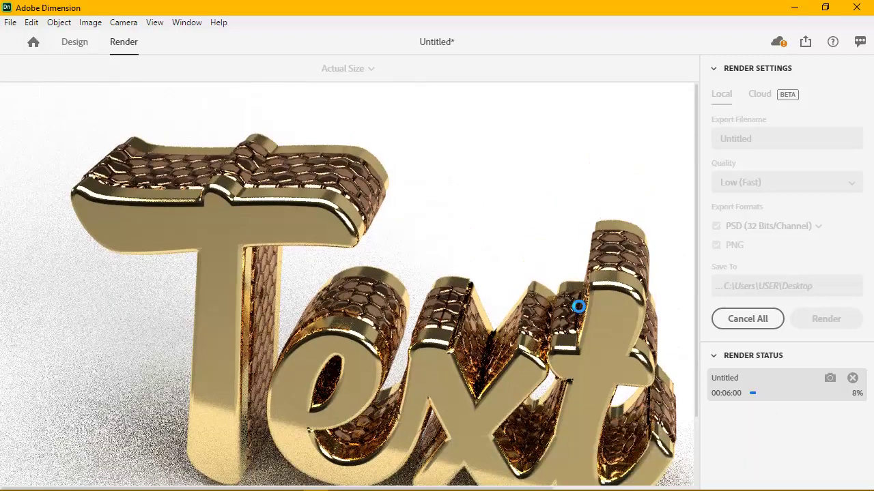
{"action": "scroll", "coordinate": [442, 288], "scroll_direction": "down", "scroll_amount": 2}
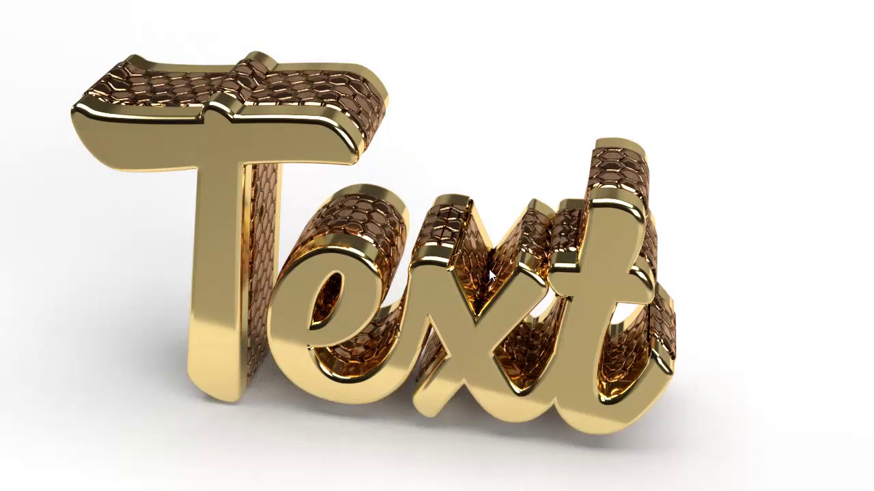
- Examine the material details of the finished render image close up and return to the full view
{"action": "double_click", "coordinate": [439, 234]}
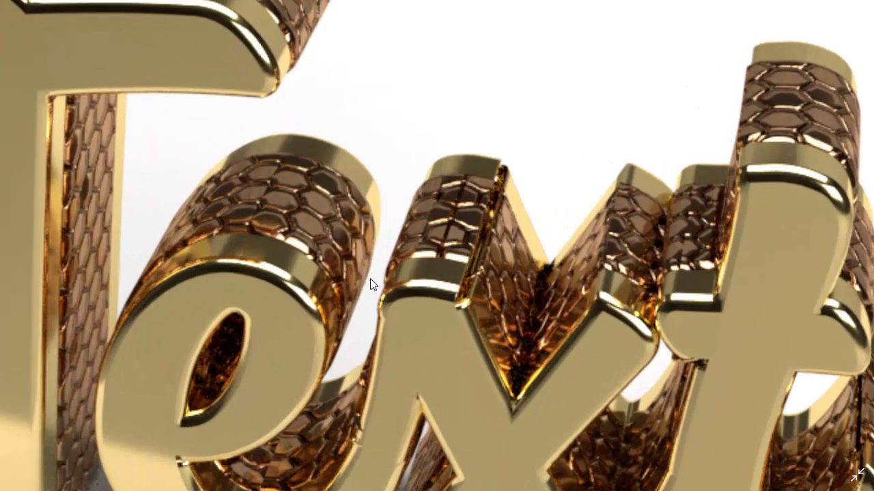
{"action": "double_click", "coordinate": [481, 252]}
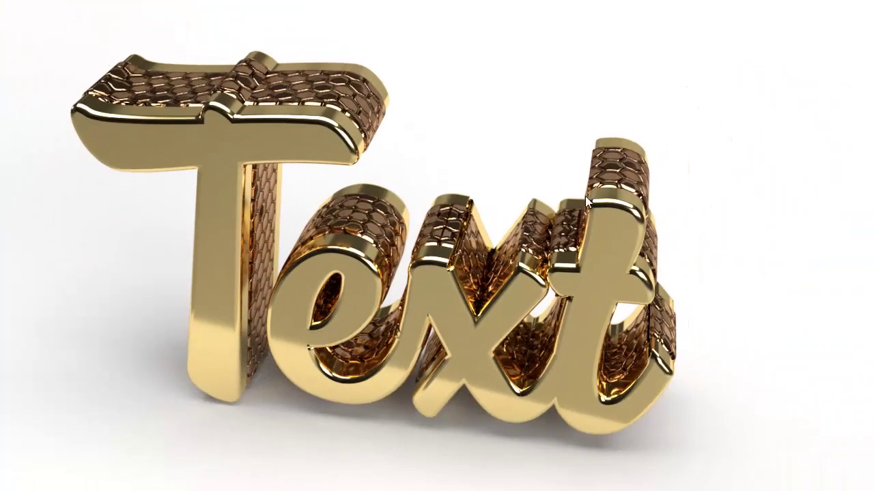